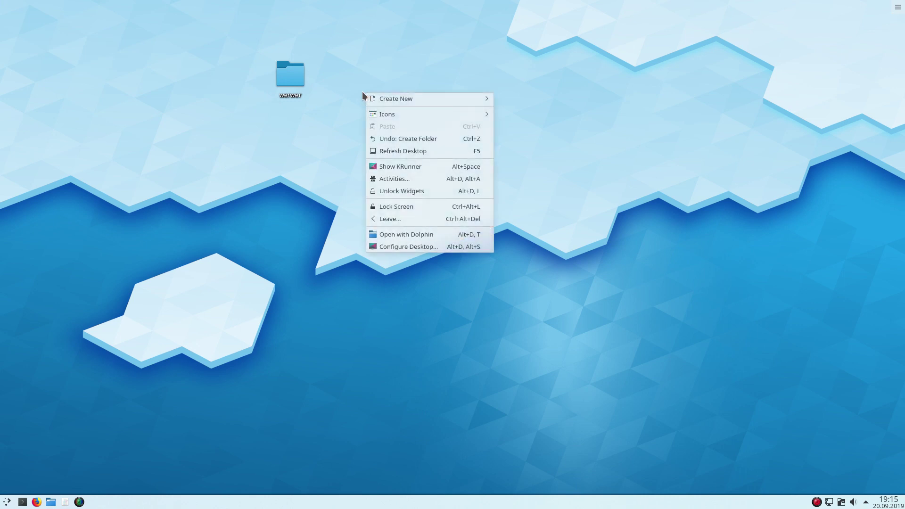
# Step: Create a text file named dfgdfg on the desktop
pyautogui.moveTo(388, 97)
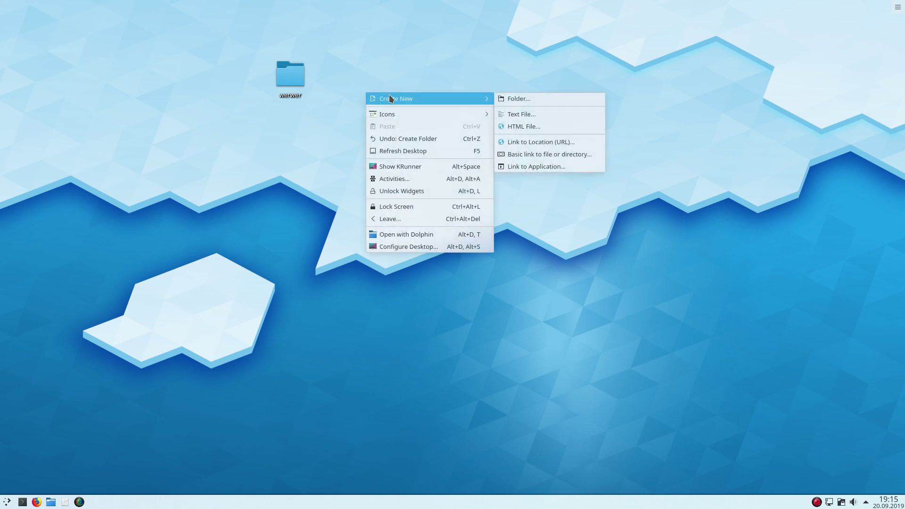
pyautogui.click(582, 115)
pyautogui.write('dfgdfg')
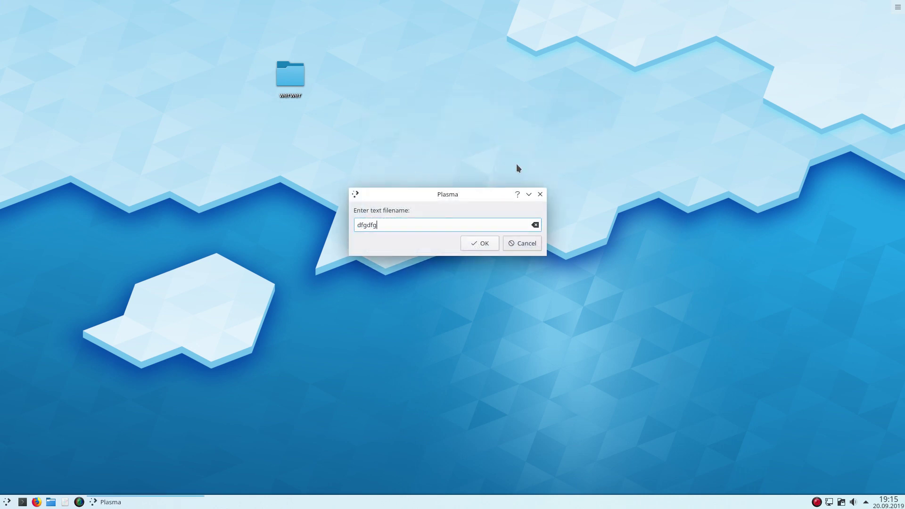
pyautogui.click(487, 243)
# Step: Move the dfgdfg file into the werwer folder and reposition the folder on the desktop
pyautogui.moveTo(26, 21); pyautogui.dragTo(364, 124)
pyautogui.moveTo(242, 40); pyautogui.dragTo(466, 185)
pyautogui.moveTo(408, 144); pyautogui.dragTo(348, 81)
pyautogui.click(525, 218)
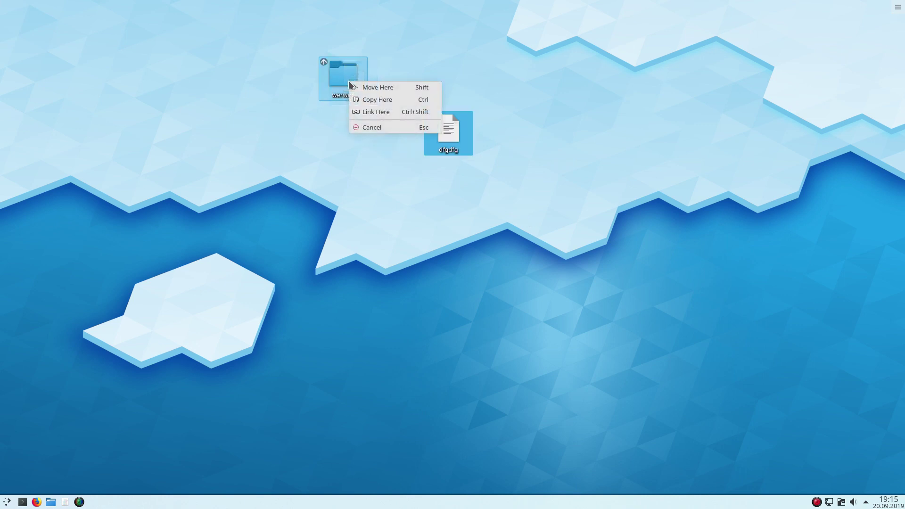
pyautogui.click(423, 89)
pyautogui.moveTo(367, 89); pyautogui.dragTo(402, 88)
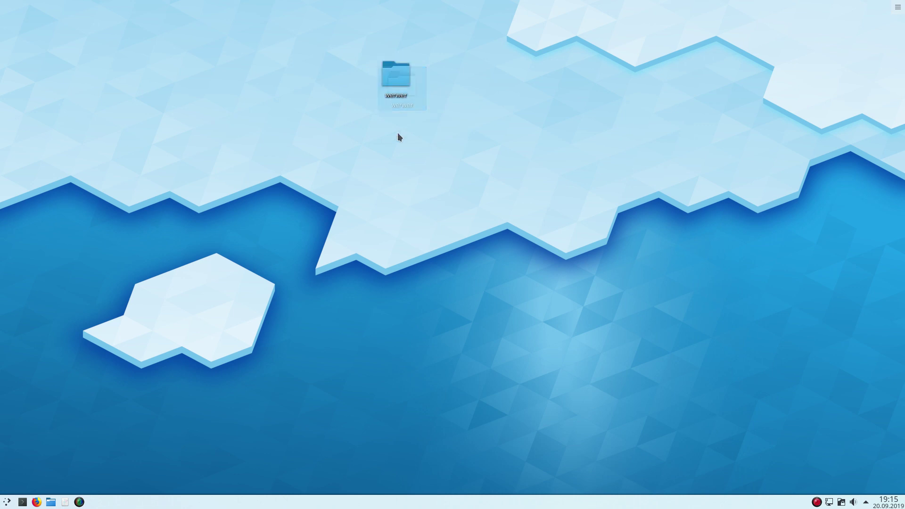
# Step: Open System Settings, move its window toward the middle of the desktop and view the System Information page
pyautogui.click(8, 502)
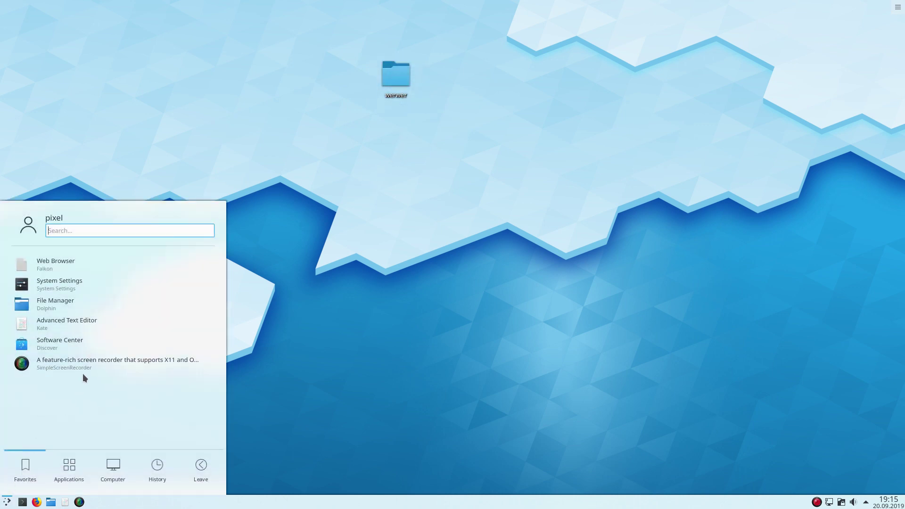
pyautogui.click(117, 292)
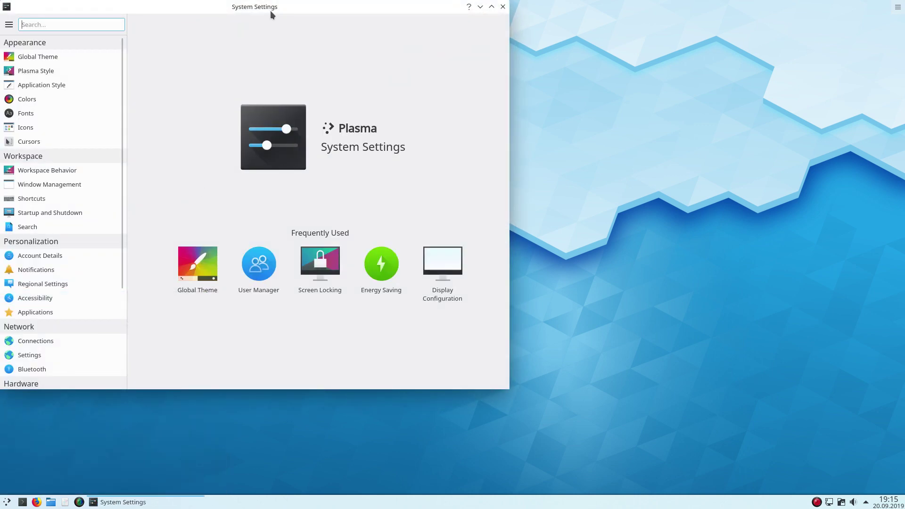
pyautogui.moveTo(270, 10); pyautogui.dragTo(521, 44)
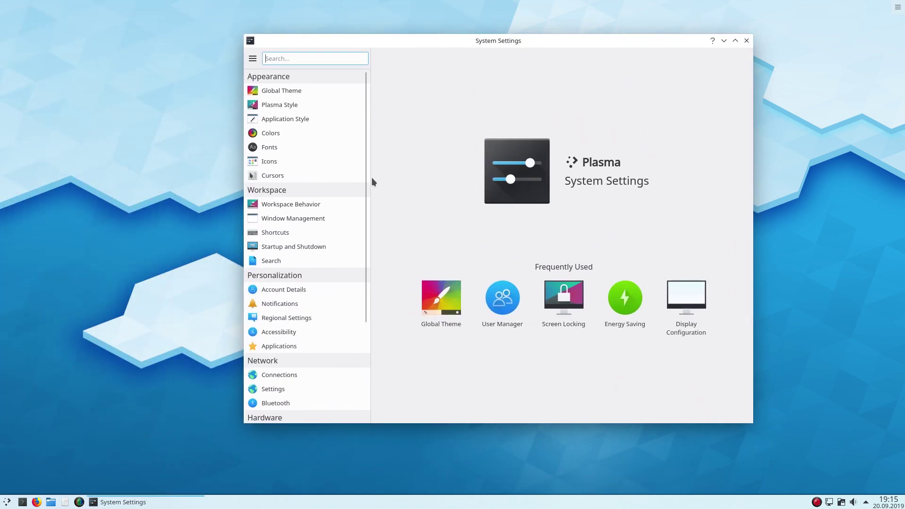
pyautogui.scroll(-5, 342, 190)
pyautogui.click(309, 407)
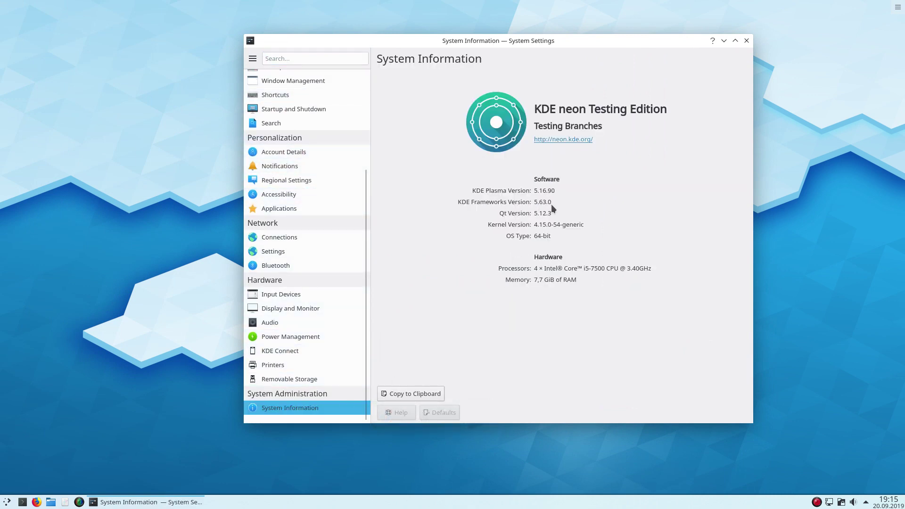
# Step: Apply the Breeze color scheme and move the System Settings window aside on the desktop
pyautogui.scroll(5, 338, 170)
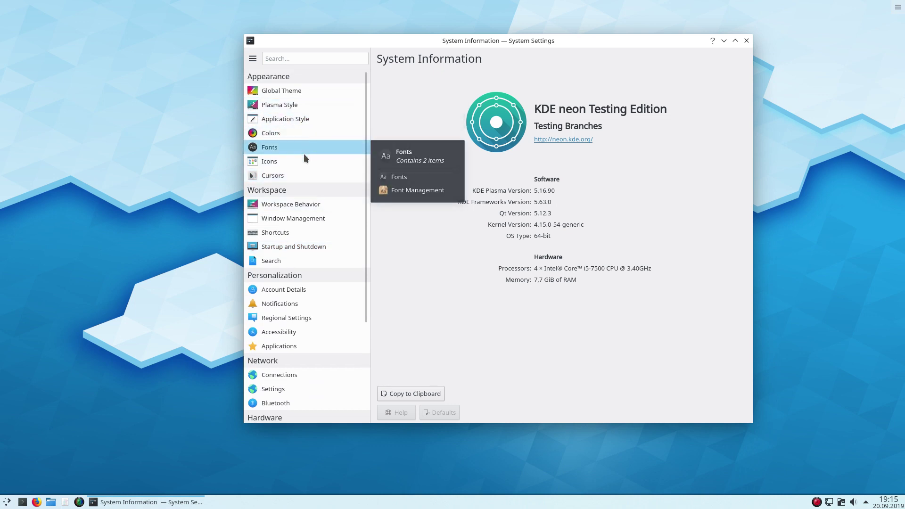
pyautogui.click(303, 136)
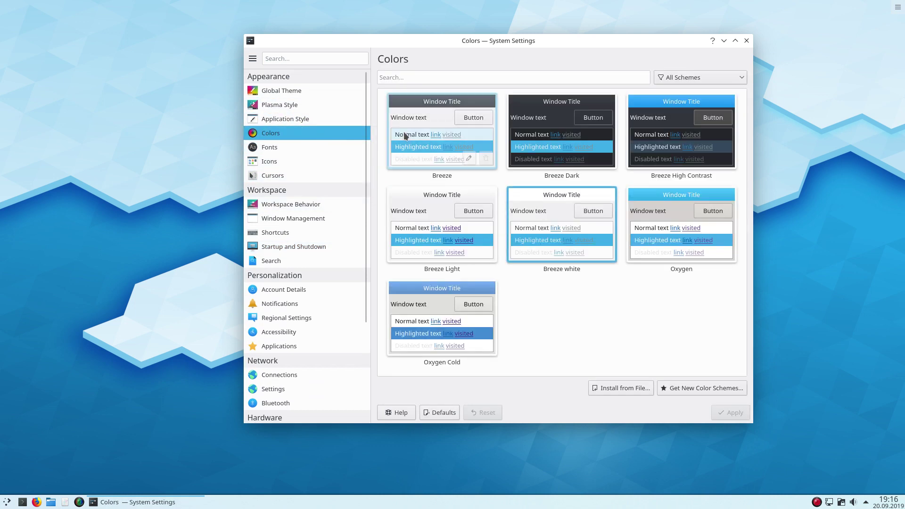
pyautogui.click(439, 121)
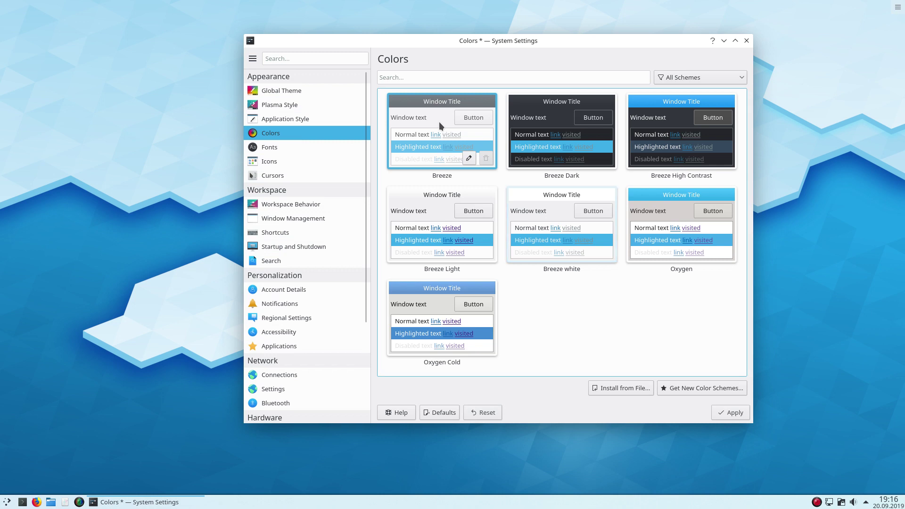
pyautogui.click(724, 412)
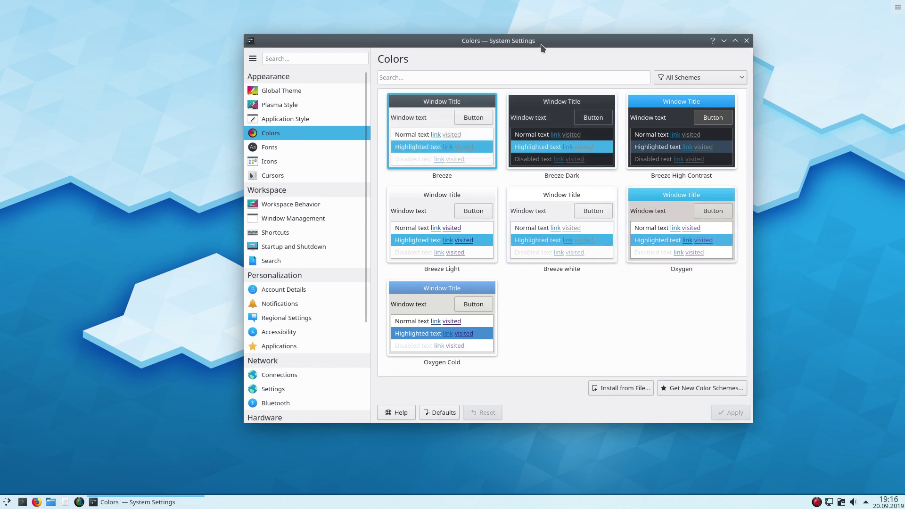
pyautogui.moveTo(550, 44); pyautogui.dragTo(619, 41)
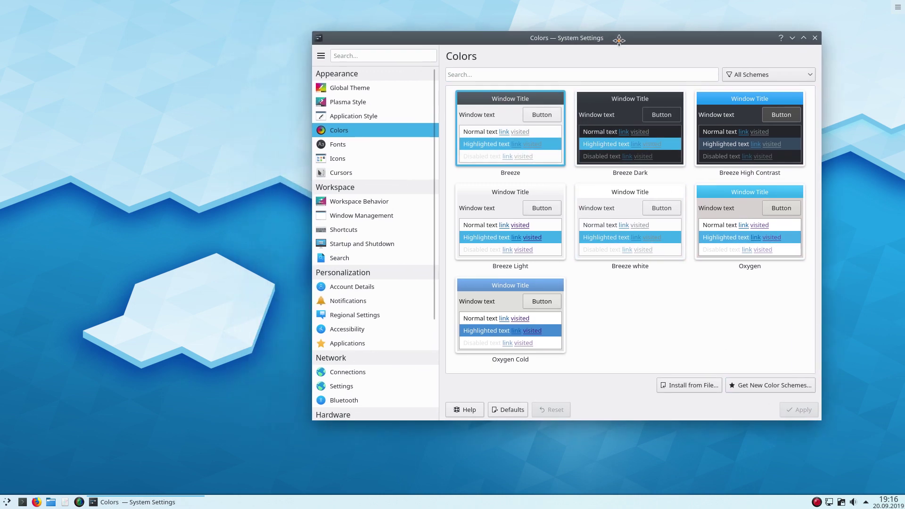
# Step: Open the Dolphin file manager, raise its window off the taskbar and narrow it to show more of System Settings
pyautogui.click(49, 502)
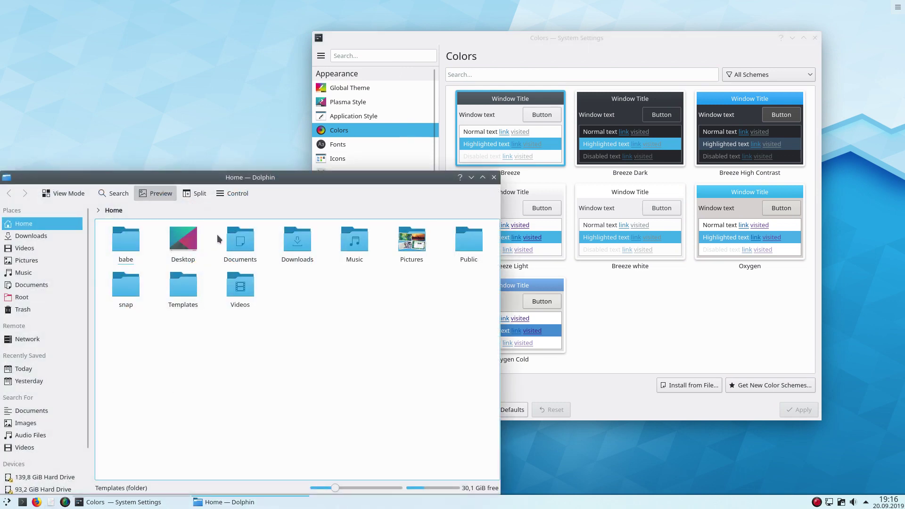
pyautogui.moveTo(293, 176); pyautogui.dragTo(310, 119)
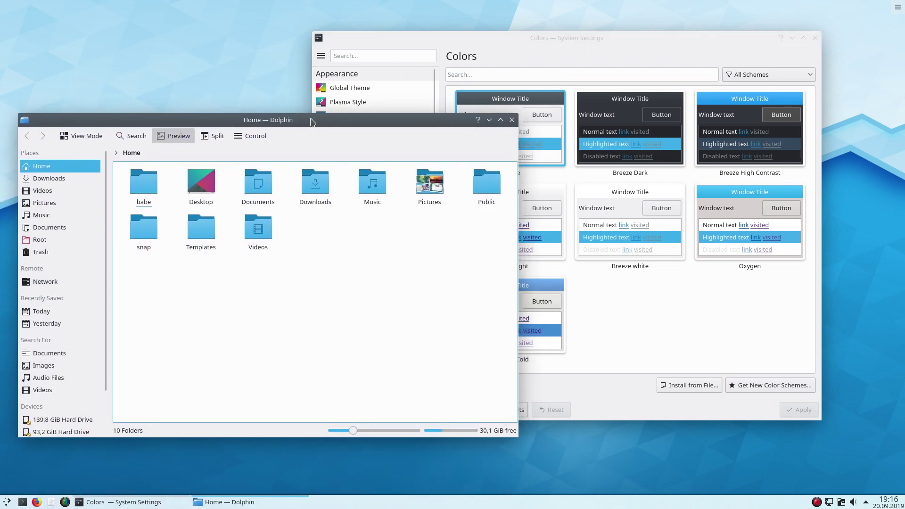
pyautogui.moveTo(518, 114); pyautogui.dragTo(417, 121)
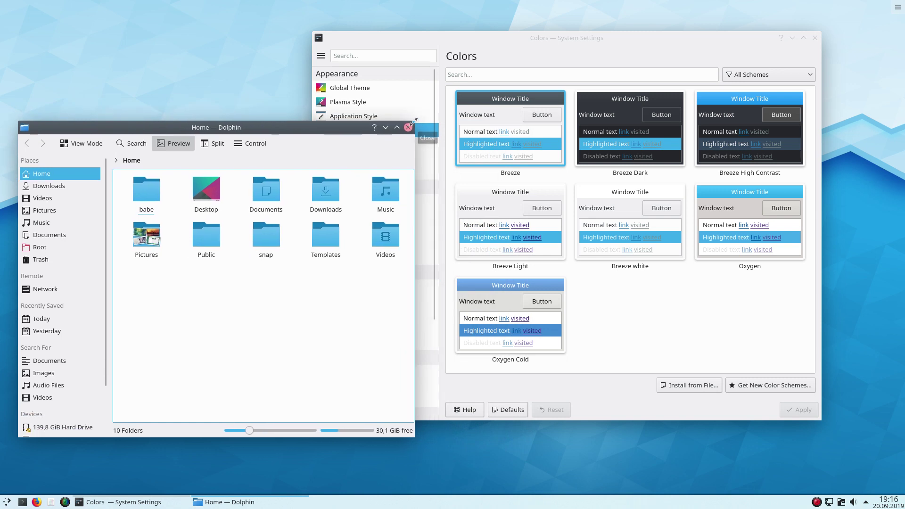
# Step: Apply the Breeze High Contrast color scheme and move System Settings clear of the file manager
pyautogui.click(525, 36)
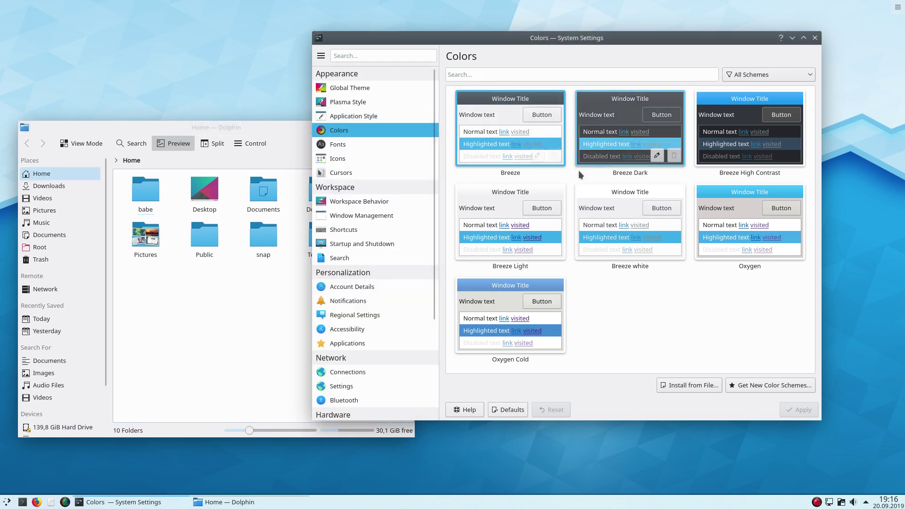
pyautogui.click(723, 147)
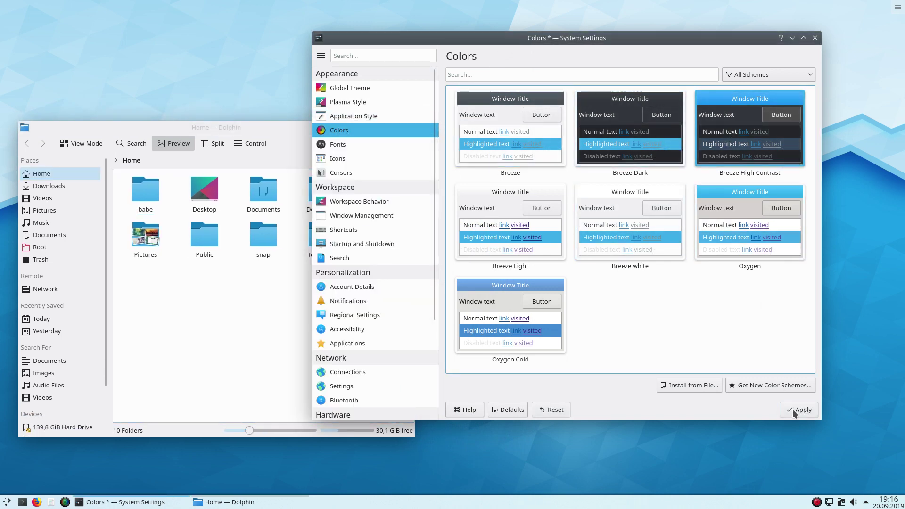
pyautogui.click(794, 413)
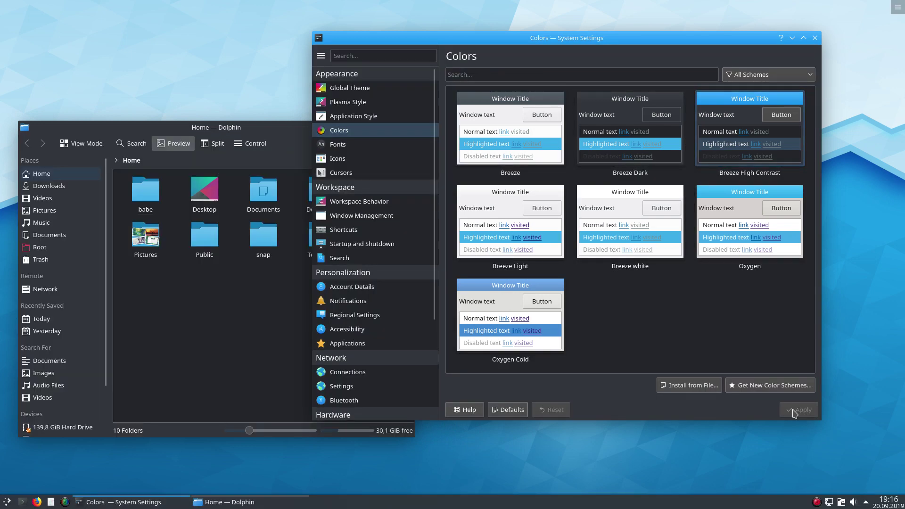
pyautogui.moveTo(628, 41); pyautogui.dragTo(679, 28)
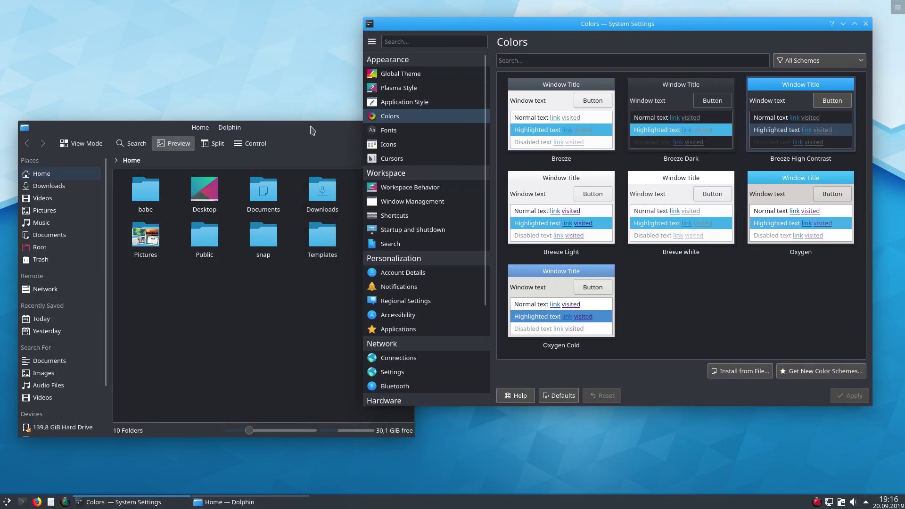
# Step: Focus the file manager, and open a Konsole terminal and place its window over it
pyautogui.click(311, 130)
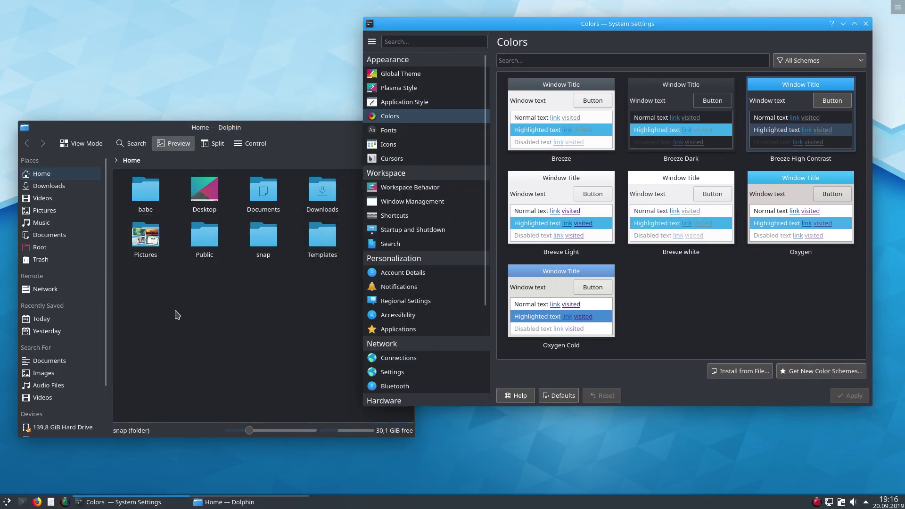
pyautogui.click(22, 501)
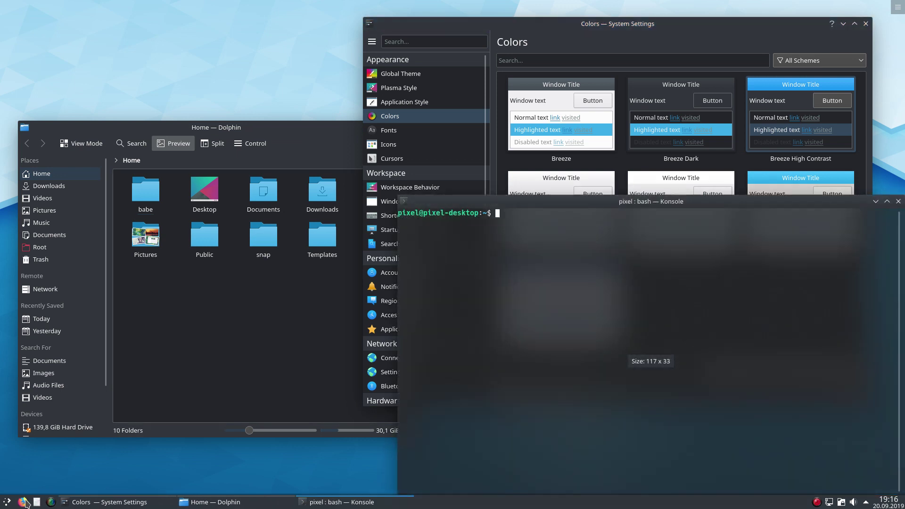
pyautogui.moveTo(560, 201); pyautogui.dragTo(291, 178)
# Step: Return to System Settings and apply the Breeze white color scheme
pyautogui.click(565, 45)
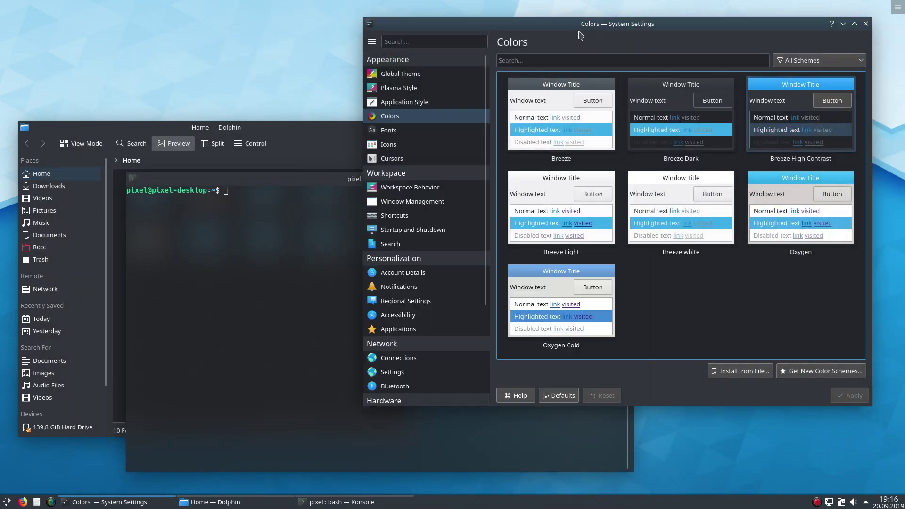
pyautogui.click(678, 193)
pyautogui.click(848, 395)
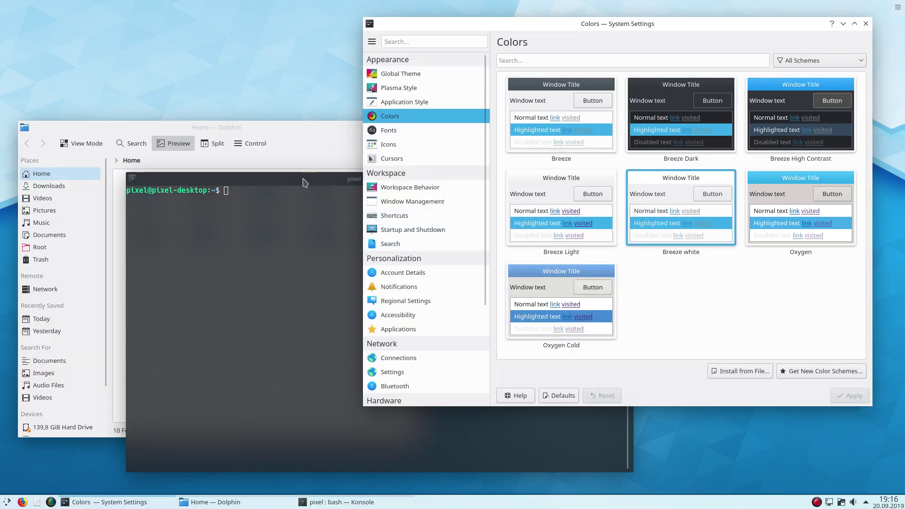
# Step: Move the Konsole window up over the other windows, and minimize both Konsole and Dolphin
pyautogui.moveTo(304, 177); pyautogui.dragTo(329, 126)
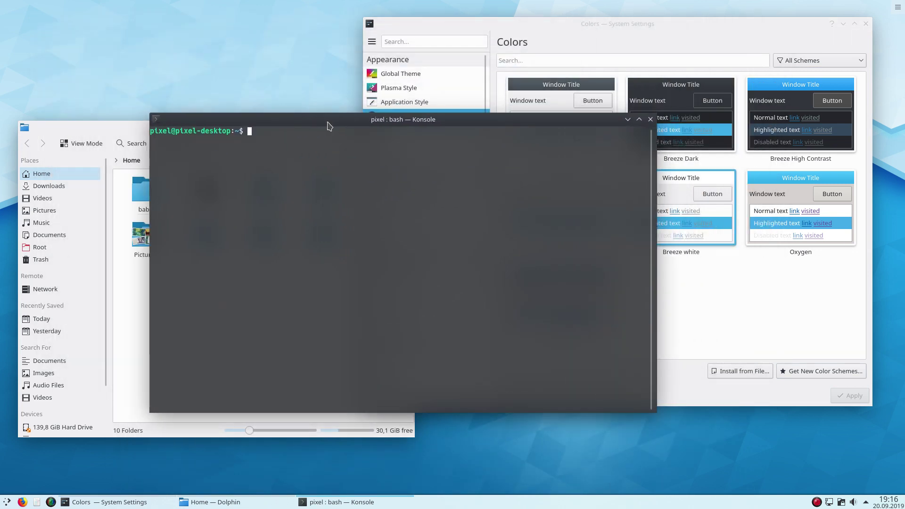
pyautogui.click(628, 119)
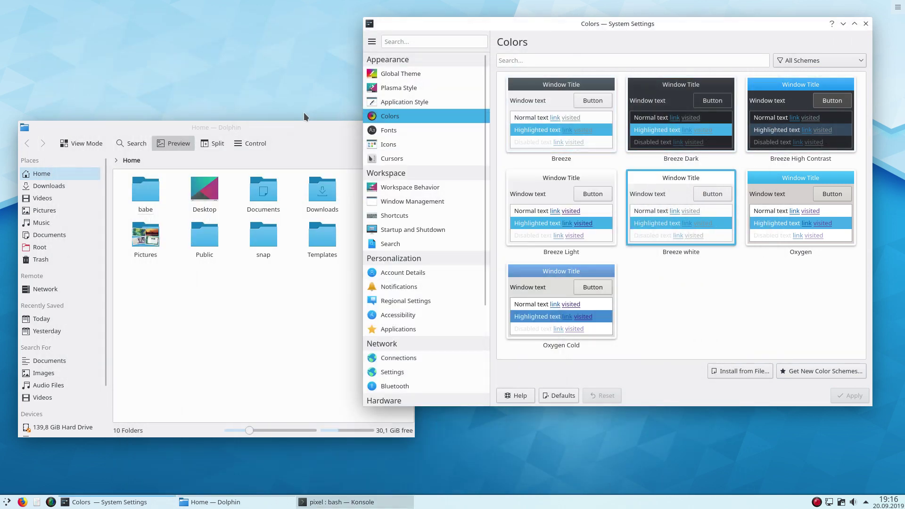
pyautogui.click(272, 124)
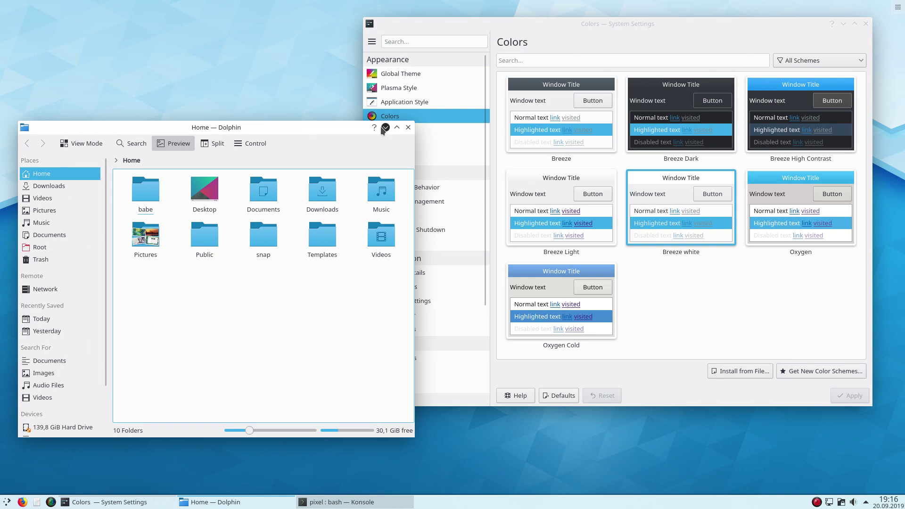
pyautogui.click(385, 128)
# Step: Recenter the System Settings window and view the Plasma Style and Application Style pages
pyautogui.moveTo(452, 24); pyautogui.dragTo(333, 31)
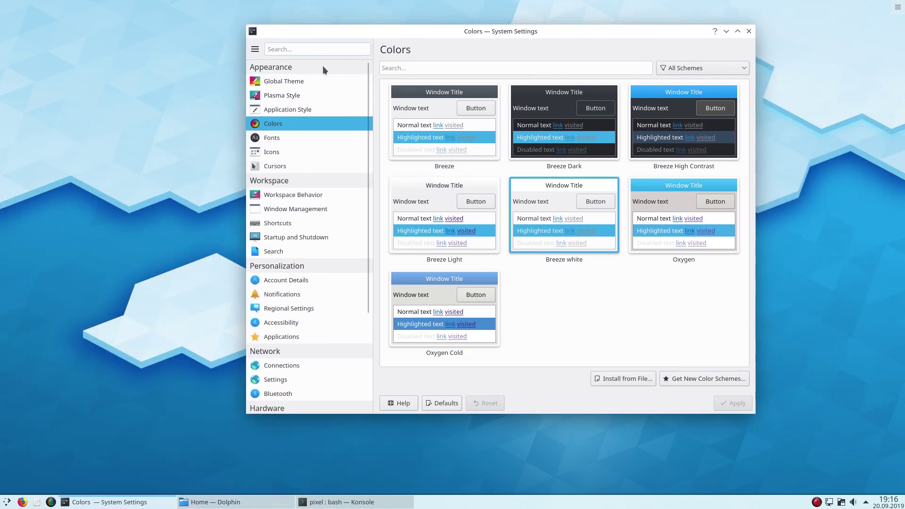
pyautogui.click(287, 96)
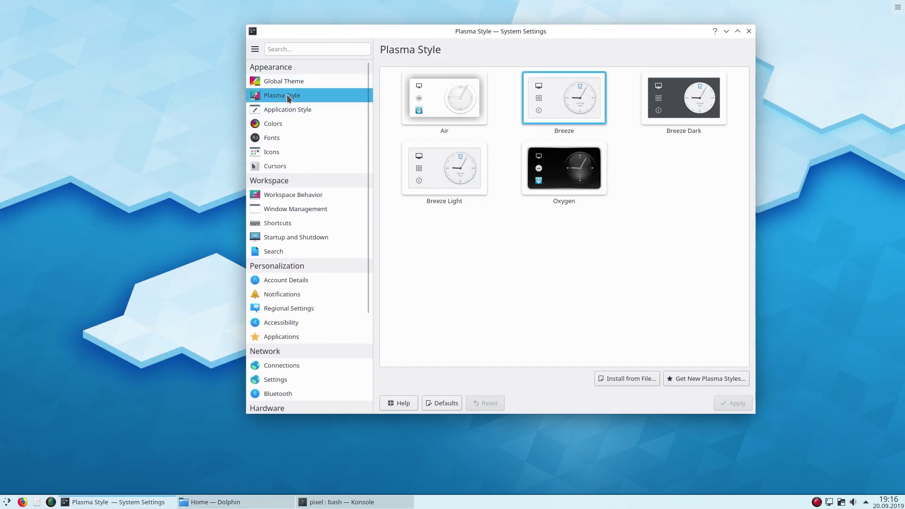
pyautogui.click(294, 109)
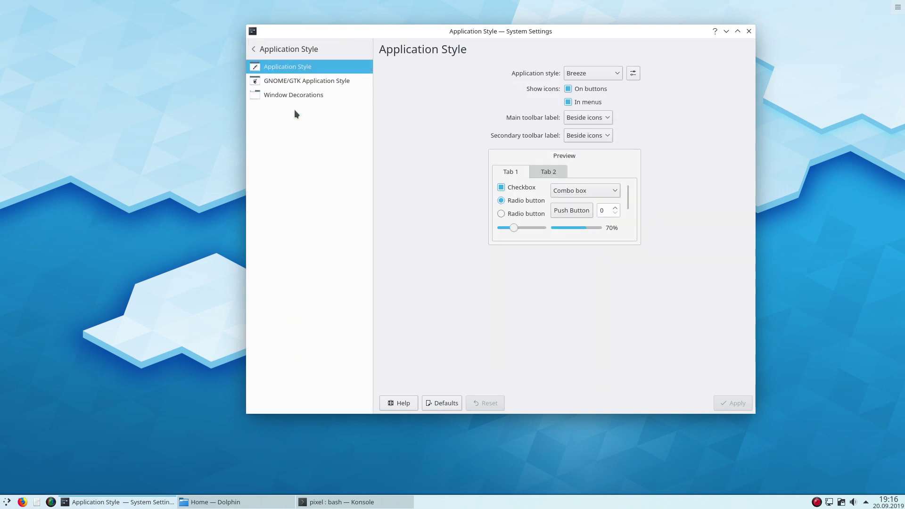
# Step: Return to the main settings category list, and widen and recenter the window so the Application Style subcategories fit beside it
pyautogui.click(254, 49)
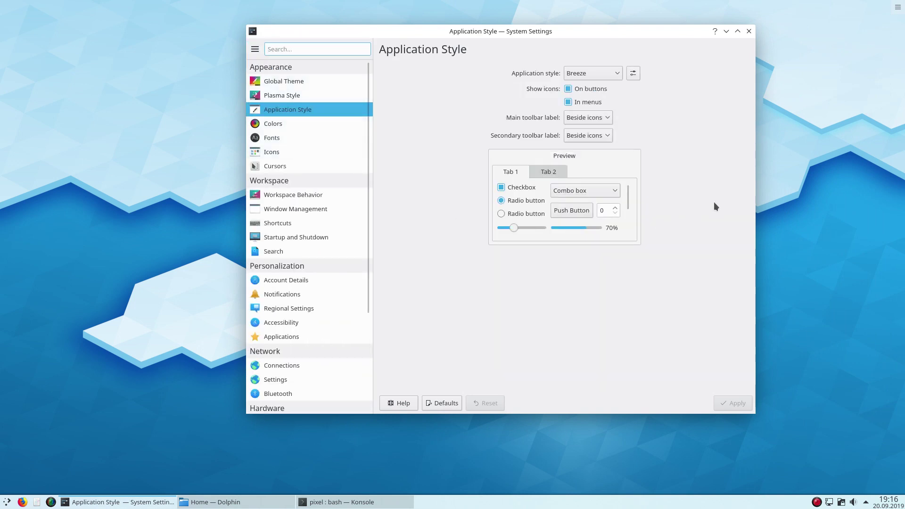
pyautogui.moveTo(759, 213); pyautogui.dragTo(874, 213)
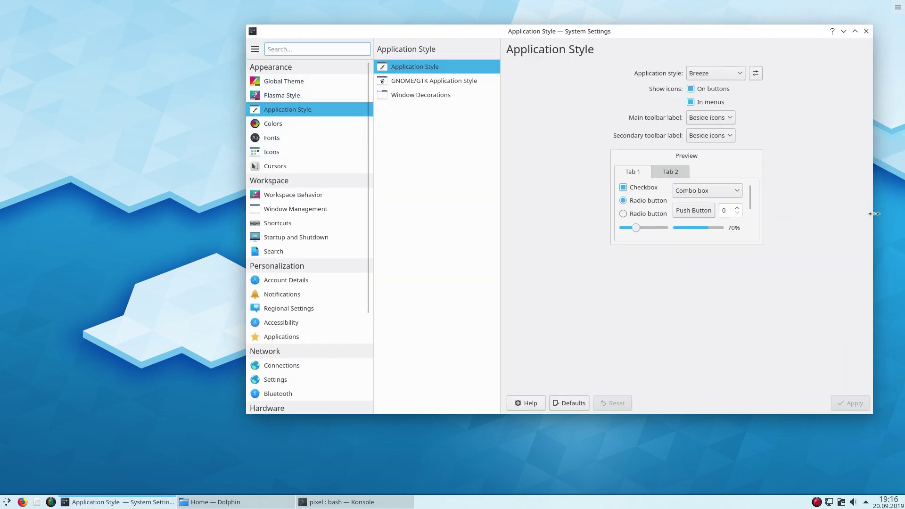
pyautogui.moveTo(559, 35); pyautogui.dragTo(427, 38)
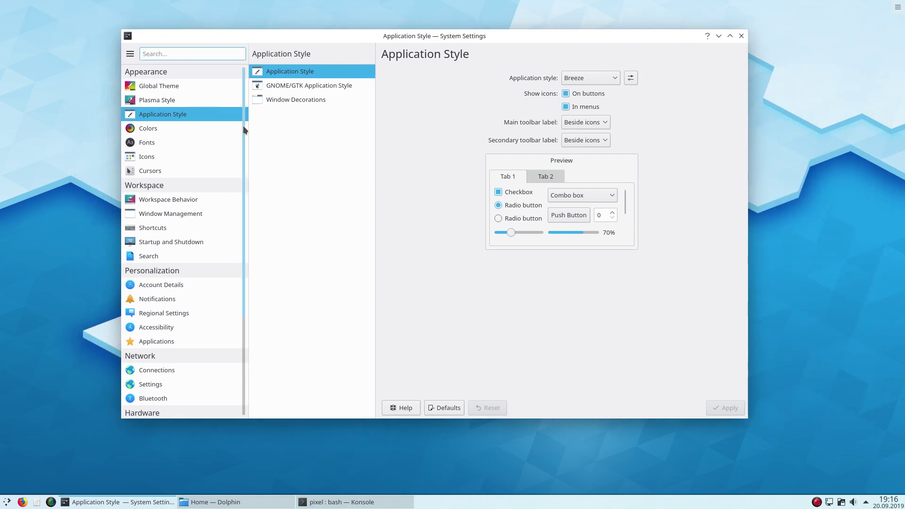
# Step: Open the Display and Monitor settings in the Hardware category
pyautogui.scroll(-3, 219, 141)
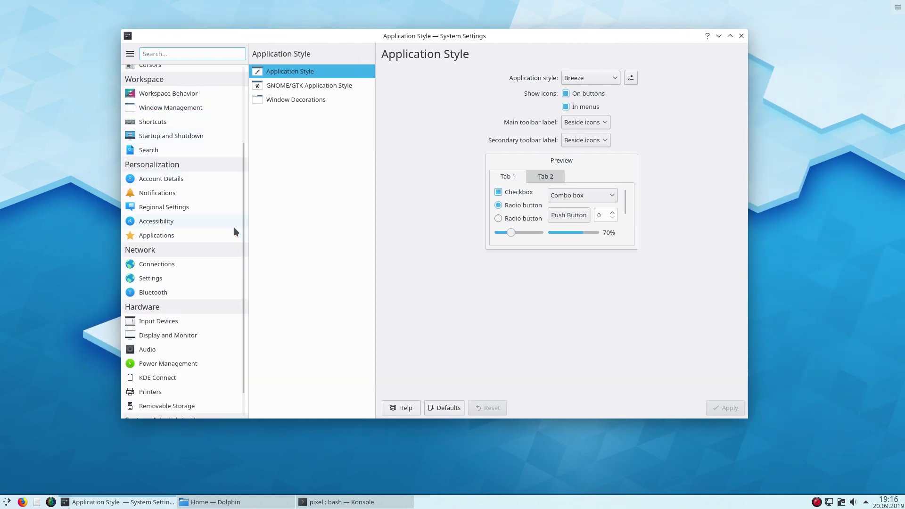
pyautogui.click(188, 337)
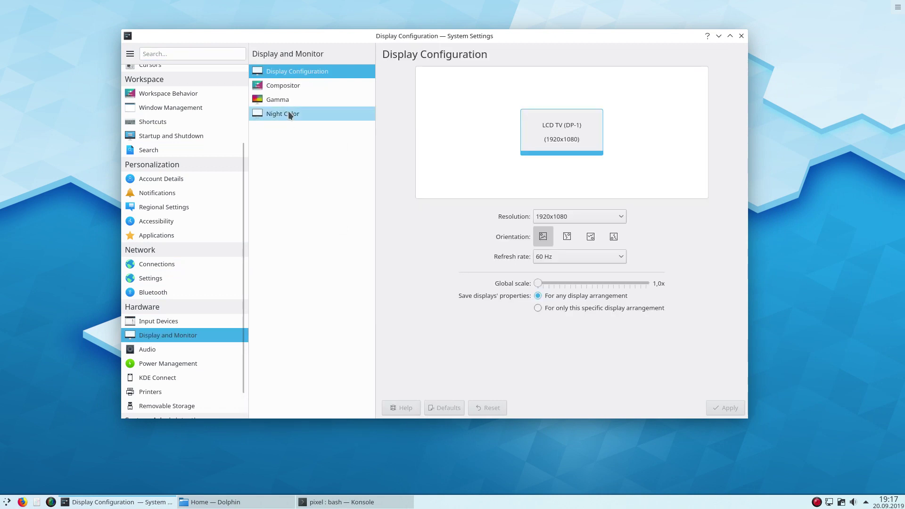
# Step: Activate Night Color at 4400 K with sunset beginning at 12:00, and apply the settings
pyautogui.moveTo(538, 287); pyautogui.dragTo(519, 287)
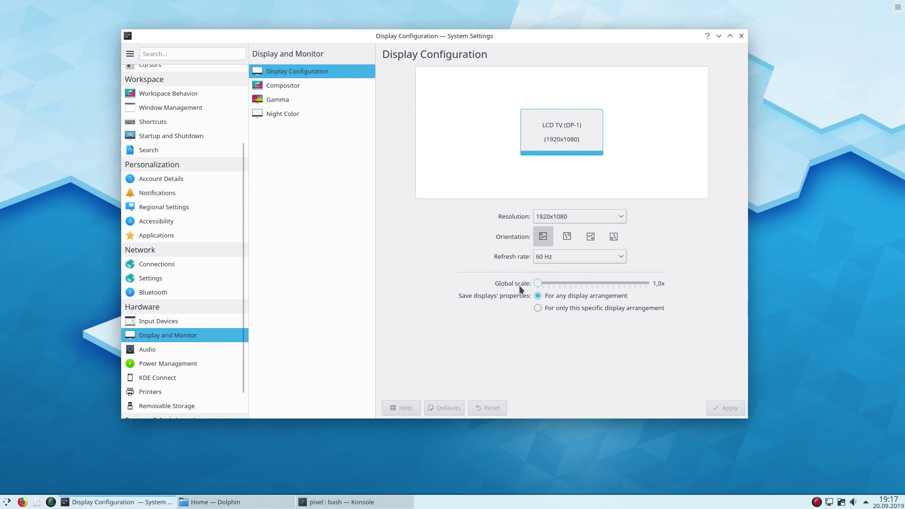
pyautogui.click(293, 112)
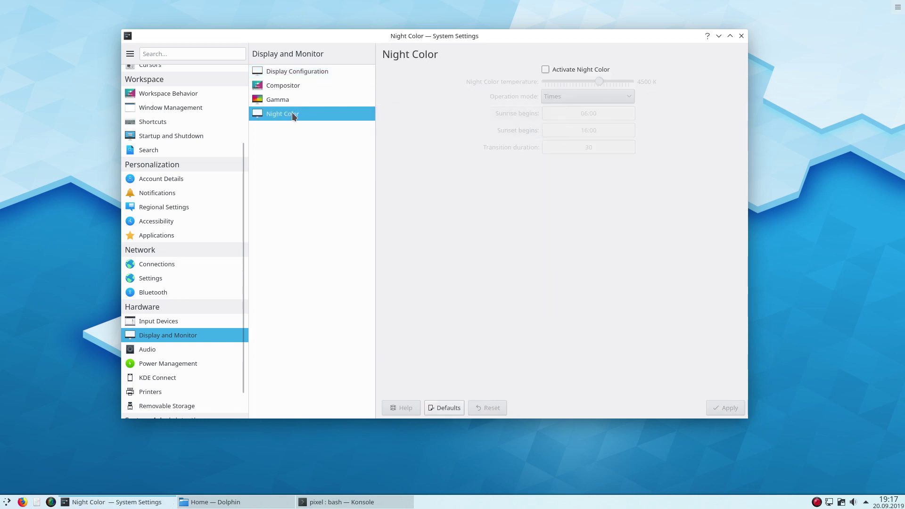
pyautogui.click(546, 69)
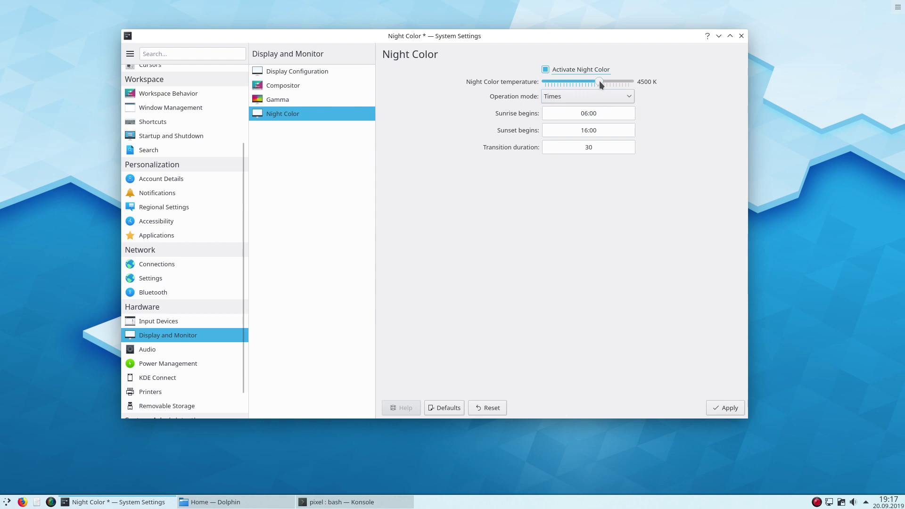
pyautogui.moveTo(598, 81); pyautogui.dragTo(594, 83)
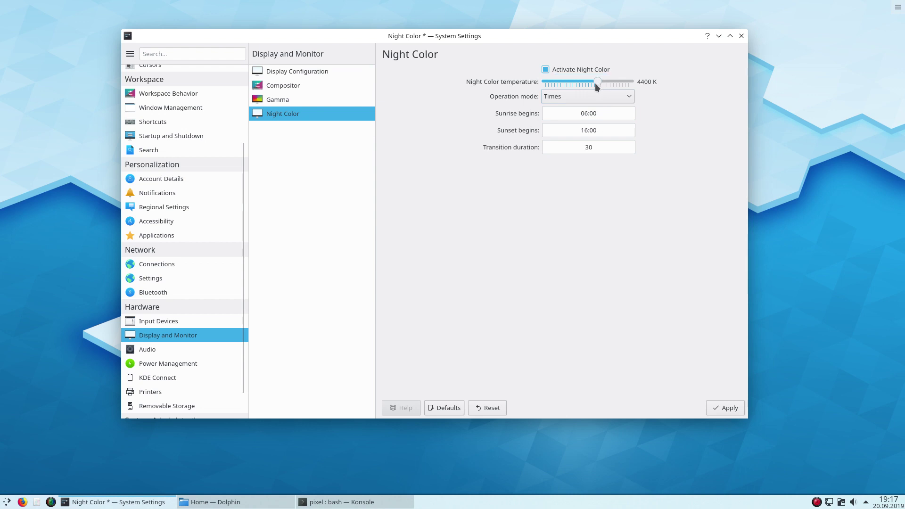
pyautogui.click(585, 130)
pyautogui.click(719, 411)
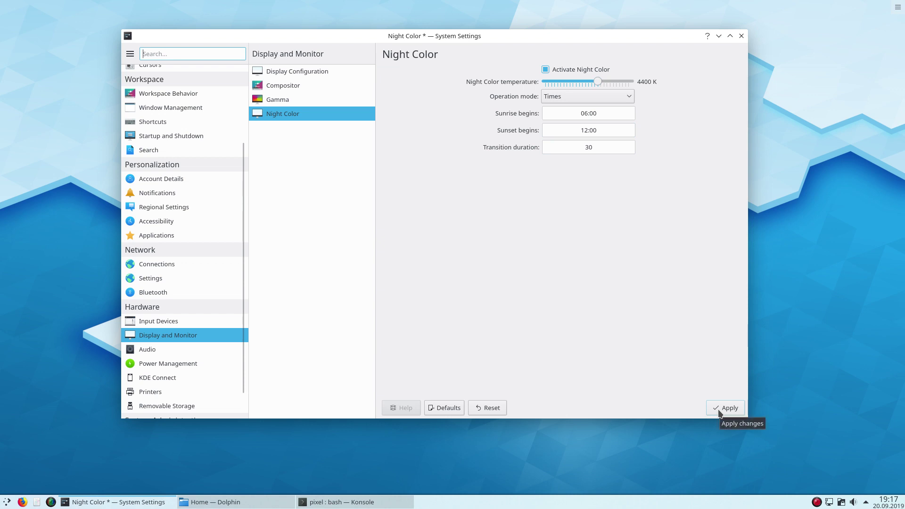
# Step: Move the System Settings window up slightly, and apply a Night Color temperature of 2700 K
pyautogui.moveTo(480, 40); pyautogui.dragTo(501, 27)
pyautogui.moveTo(606, 73); pyautogui.dragTo(583, 73)
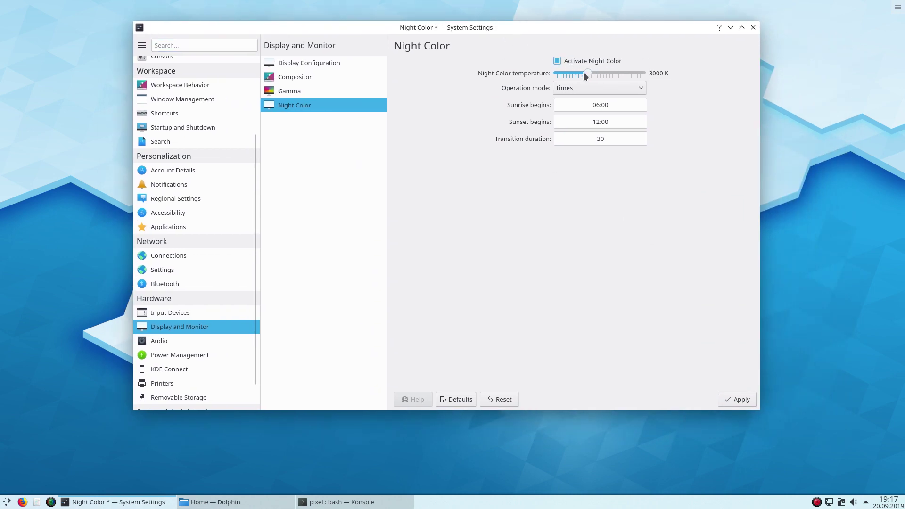
pyautogui.click(729, 400)
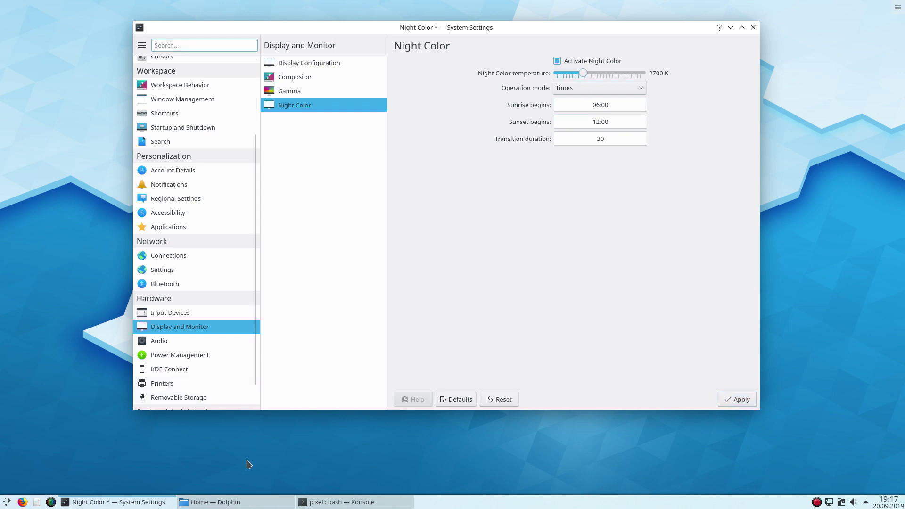
# Step: Bring the Dolphin and Konsole windows back onto the desktop, and run top in Konsole
pyautogui.click(243, 500)
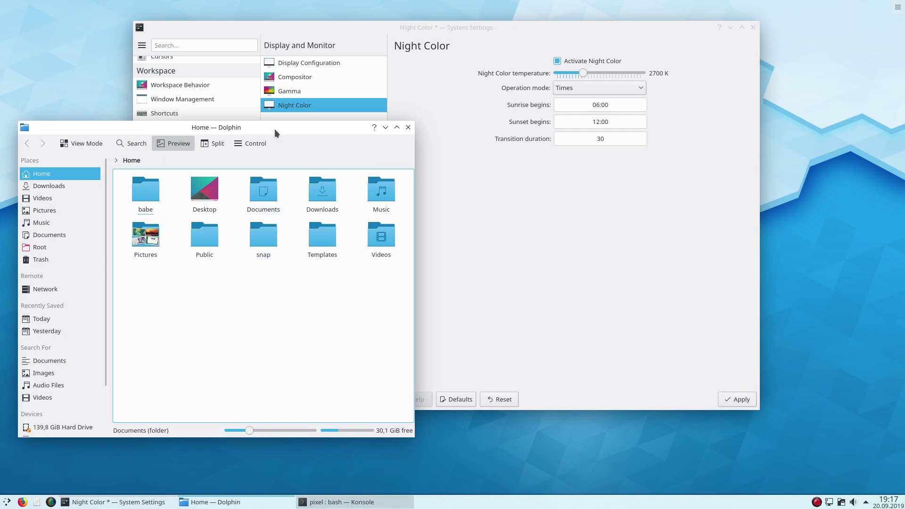
pyautogui.moveTo(276, 132); pyautogui.dragTo(459, 150)
pyautogui.click(334, 502)
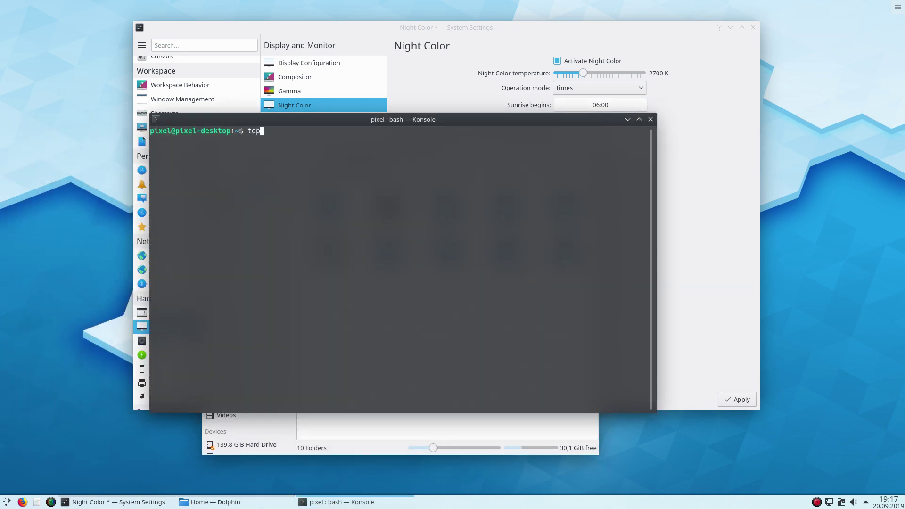
pyautogui.write('top')
pyautogui.press('Return')
# Step: Spread the Konsole, Dolphin and System Settings windows across the desktop so all three show at once
pyautogui.moveTo(366, 124); pyautogui.dragTo(229, 194)
pyautogui.moveTo(360, 141); pyautogui.dragTo(359, 98)
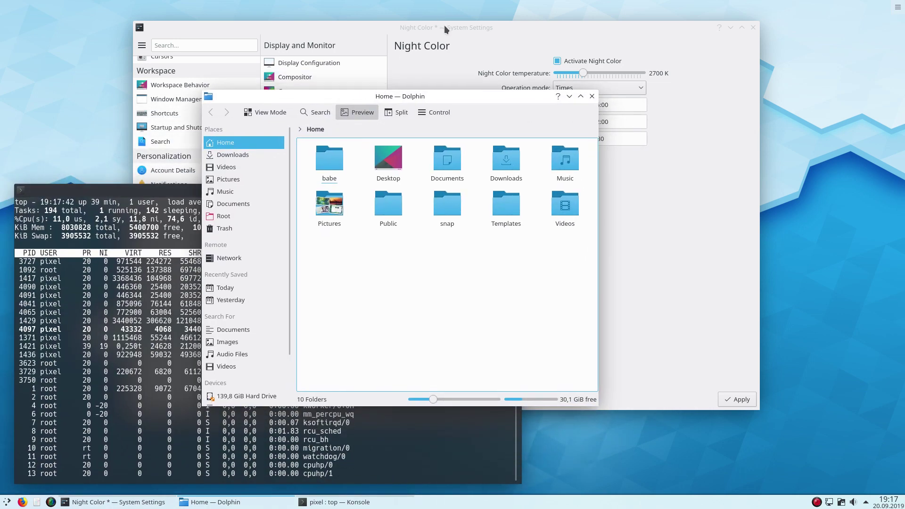
pyautogui.moveTo(445, 29); pyautogui.dragTo(530, 23)
pyautogui.moveTo(659, 25); pyautogui.dragTo(736, 7)
pyautogui.moveTo(258, 92); pyautogui.dragTo(179, 78)
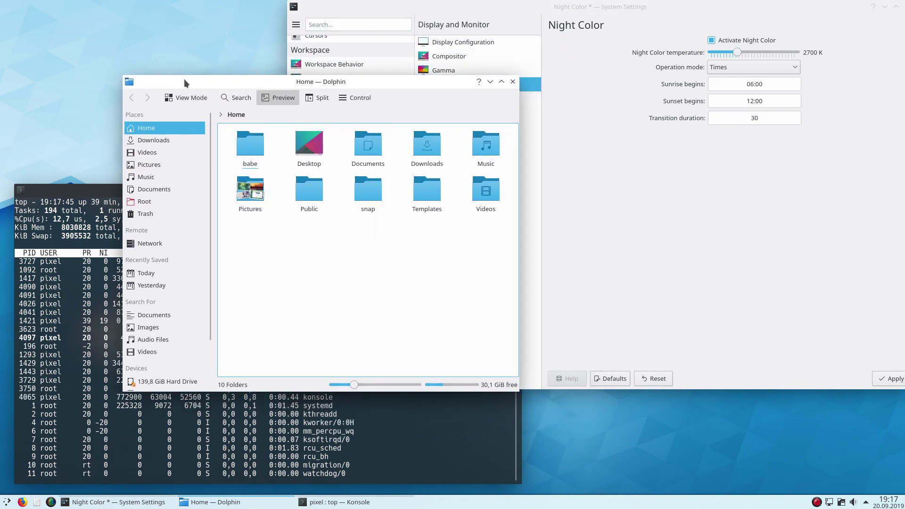
# Step: Move the System Settings window fully back on screen, and apply a Night Color temperature of 6500 K
pyautogui.click(584, 28)
pyautogui.moveTo(737, 53); pyautogui.dragTo(744, 54)
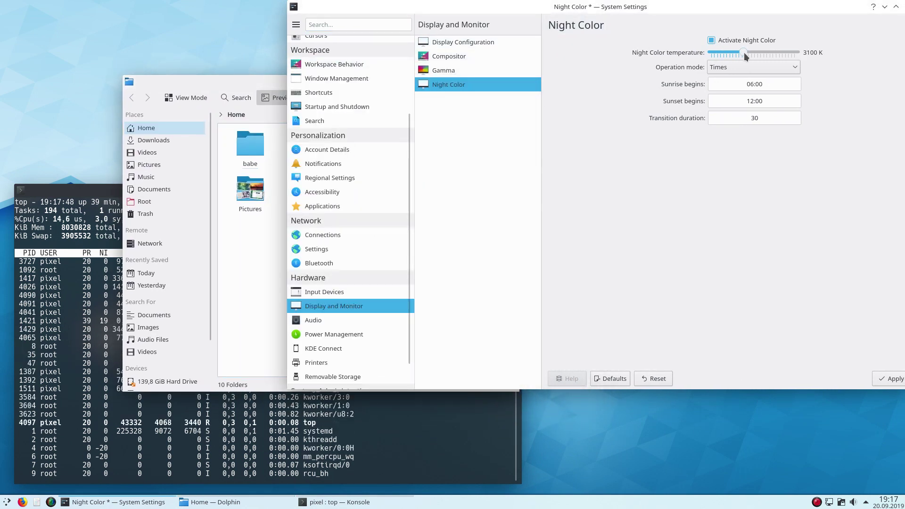
pyautogui.moveTo(750, 3); pyautogui.dragTo(699, 21)
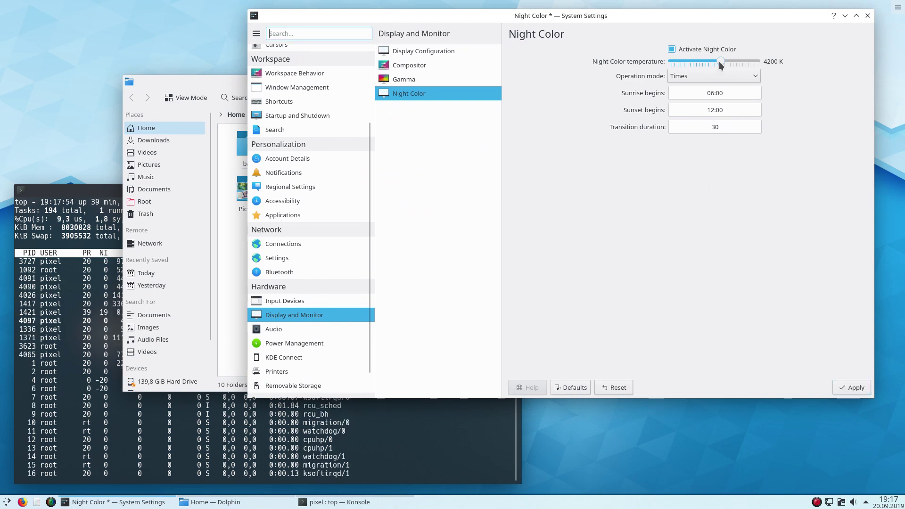
pyautogui.moveTo(719, 61); pyautogui.dragTo(774, 62)
pyautogui.click(852, 393)
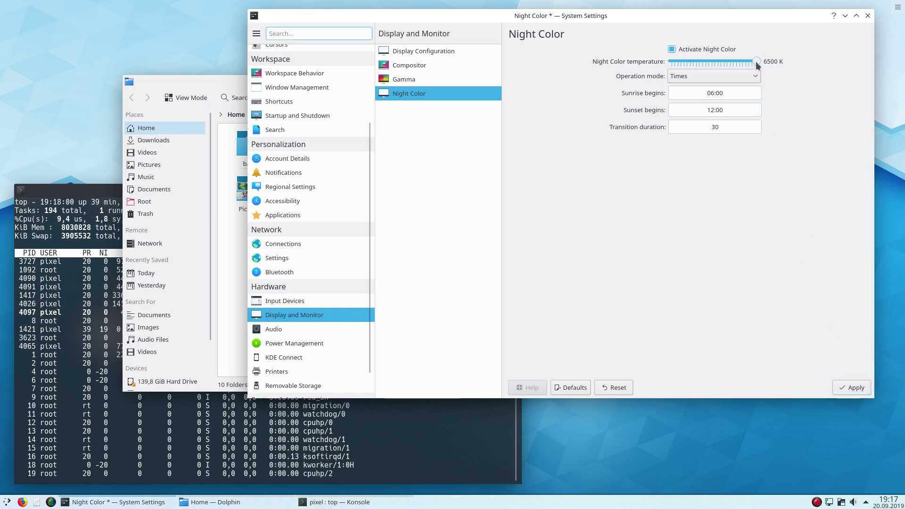
# Step: Try Night Color temperatures of 1100 K and 4000 K, then deactivate Night Color and apply the change
pyautogui.moveTo(756, 63); pyautogui.dragTo(694, 63)
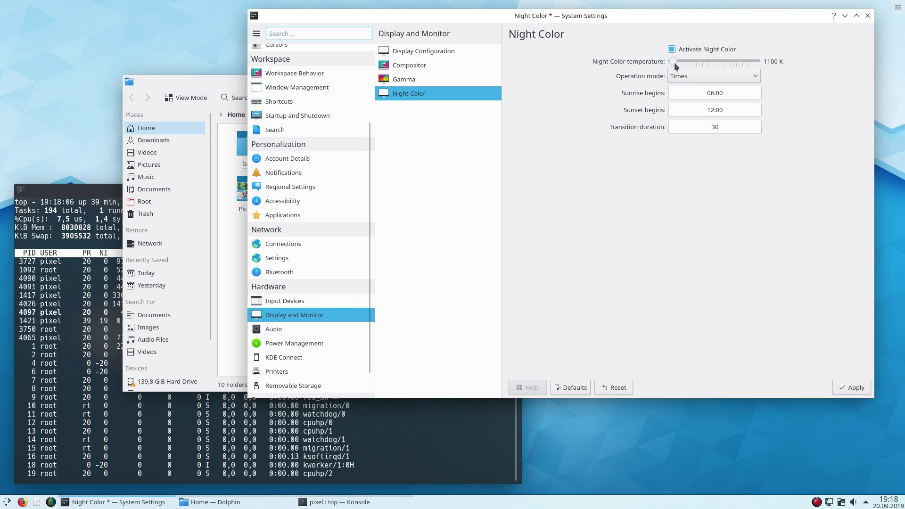
pyautogui.moveTo(673, 62); pyautogui.dragTo(721, 62)
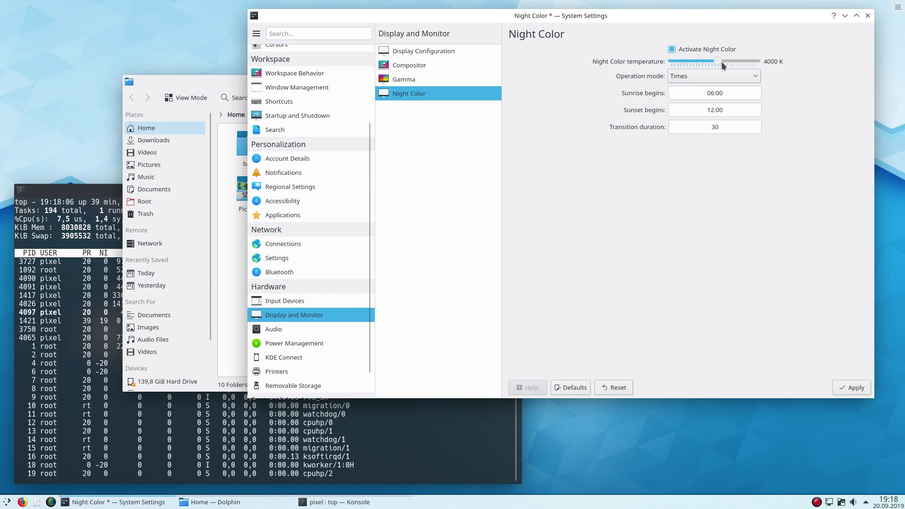
pyautogui.click(672, 49)
pyautogui.click(846, 388)
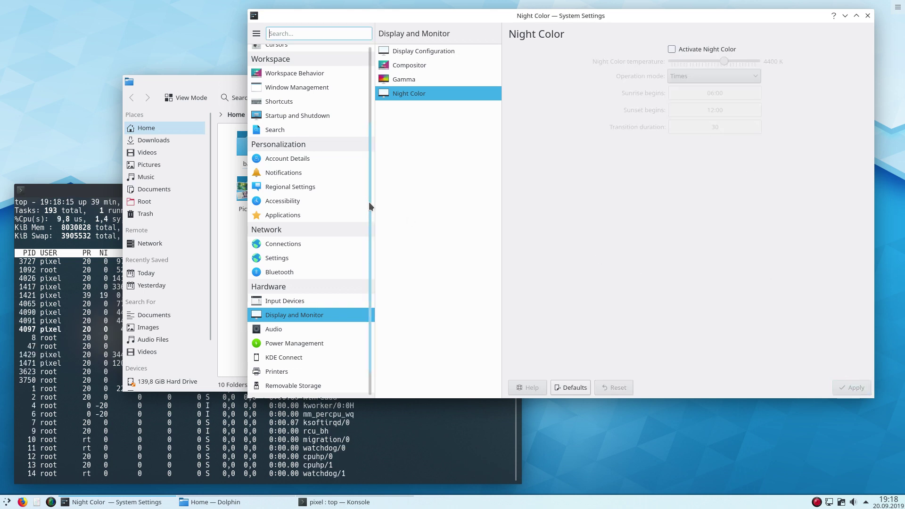
# Step: View the Audio settings in the Hardware category, and close System Settings
pyautogui.scroll(-1, 363, 198)
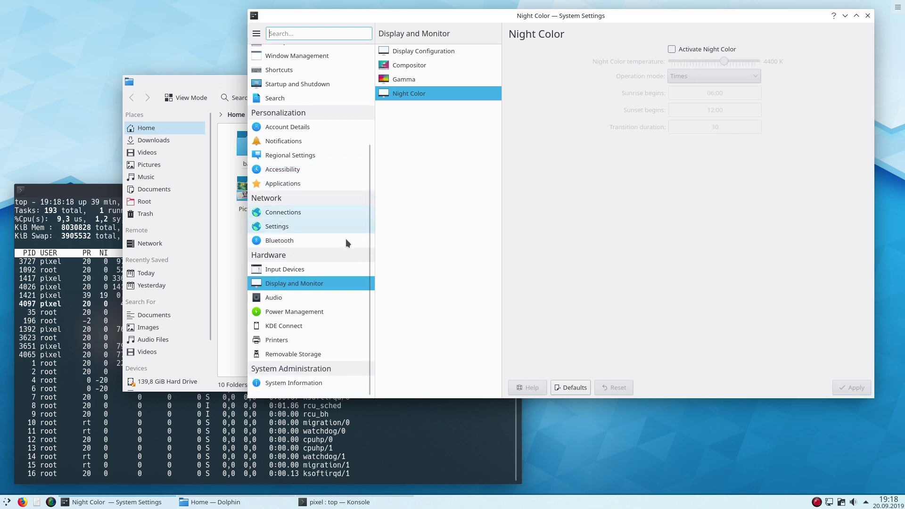
pyautogui.click(319, 297)
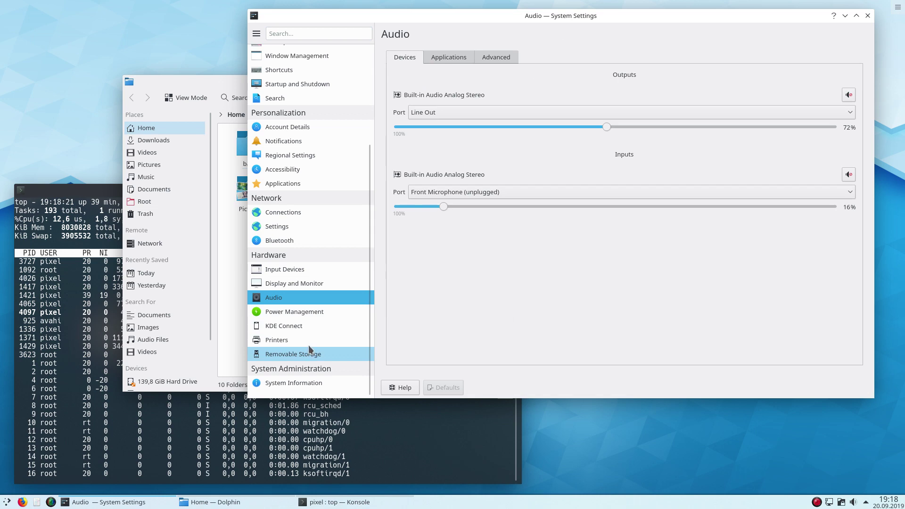
pyautogui.scroll(3, 323, 191)
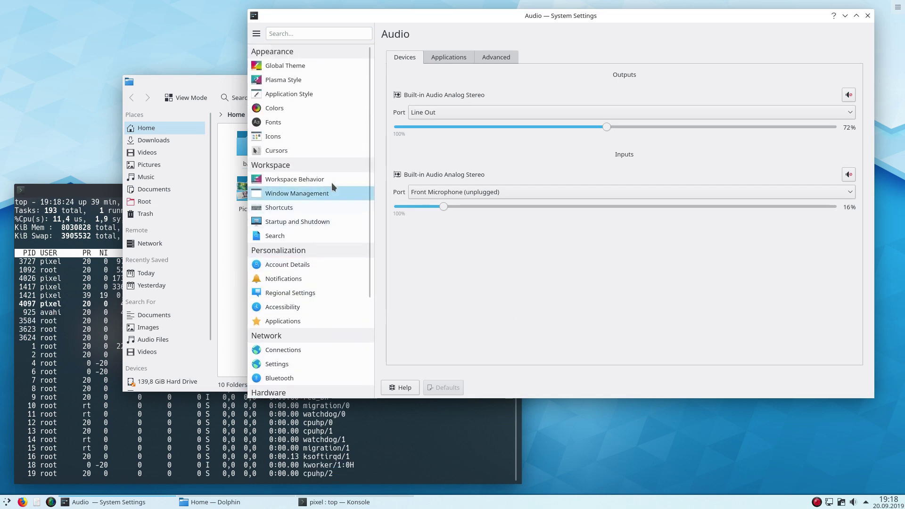
pyautogui.click(869, 18)
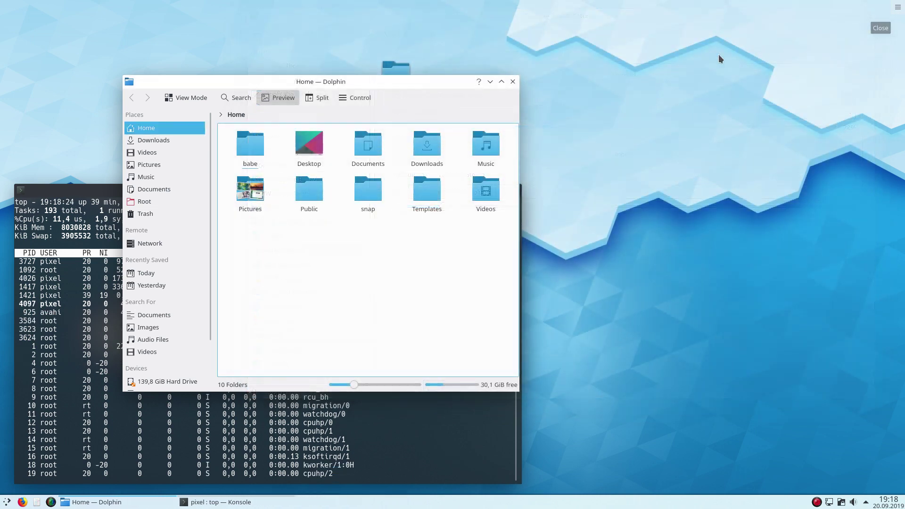
# Step: Move the Dolphin window up and enlarge it, and look at its file sorting options without changing any
pyautogui.moveTo(411, 79); pyautogui.dragTo(474, 22)
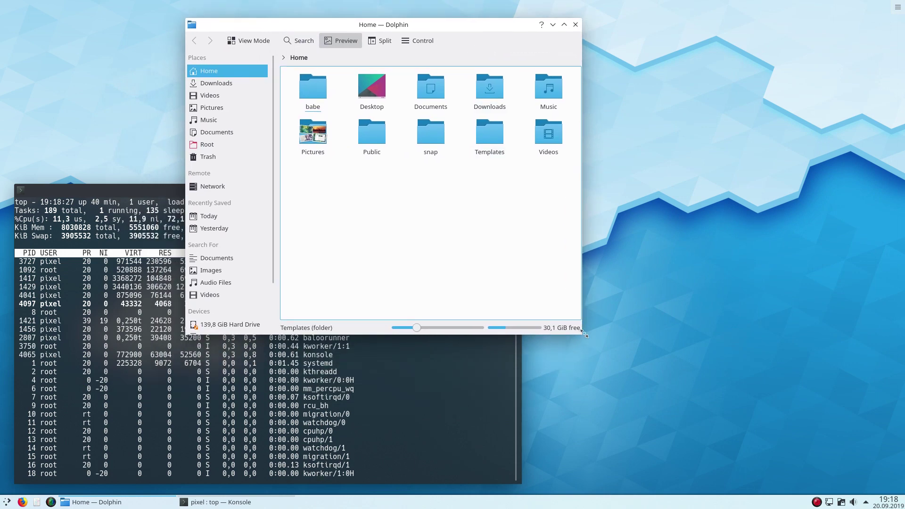
pyautogui.moveTo(584, 338); pyautogui.dragTo(734, 378)
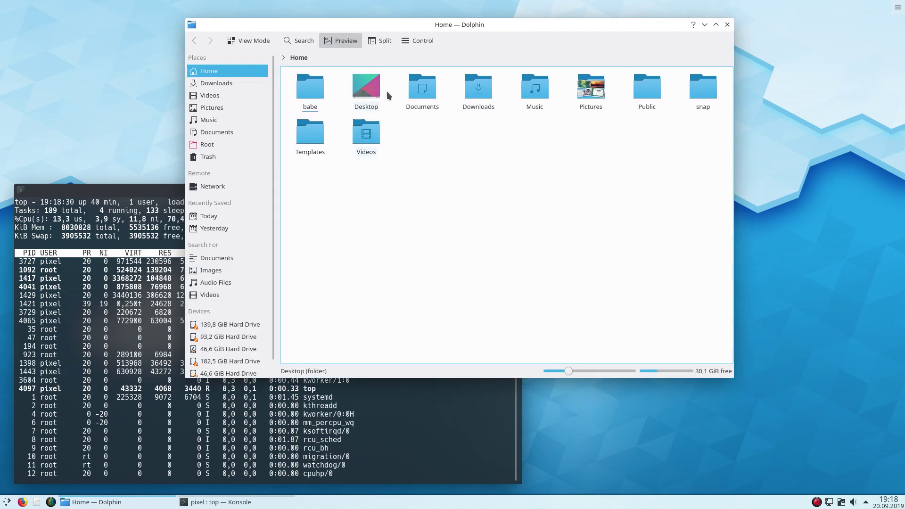
pyautogui.click(406, 43)
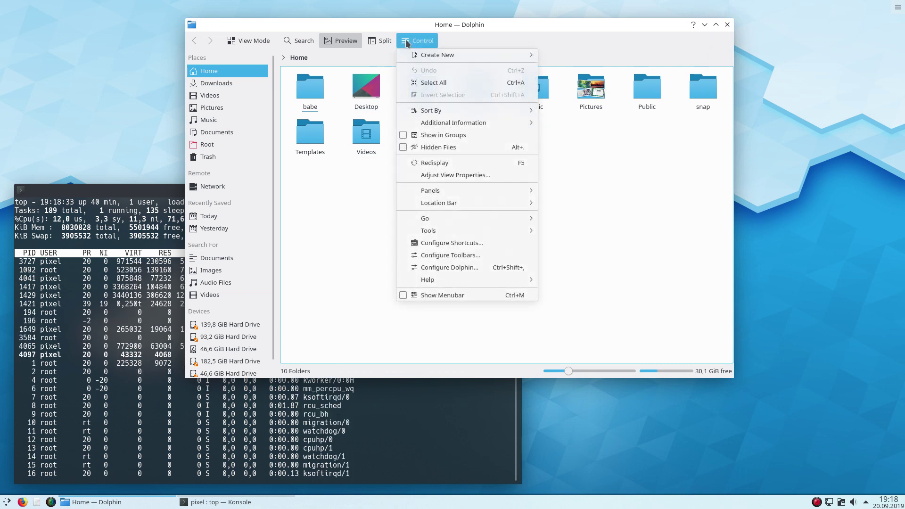
pyautogui.moveTo(416, 56)
pyautogui.moveTo(434, 111)
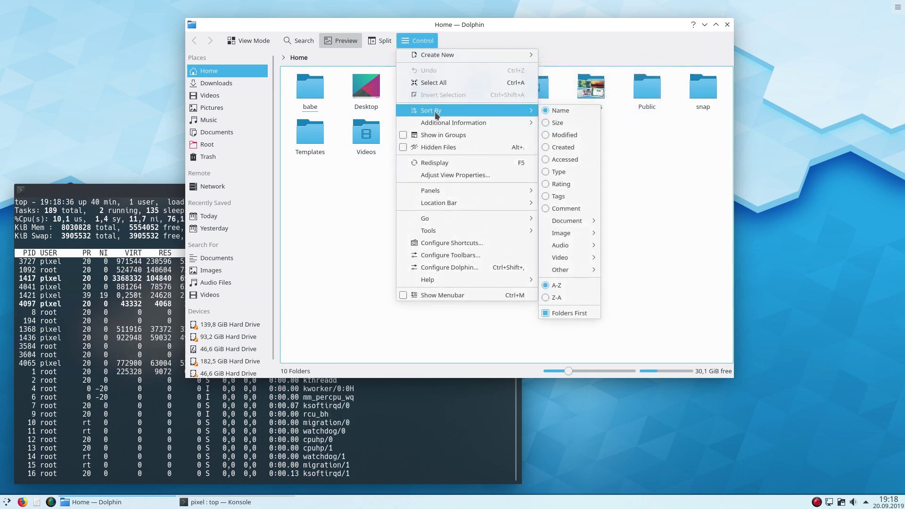
pyautogui.click(683, 145)
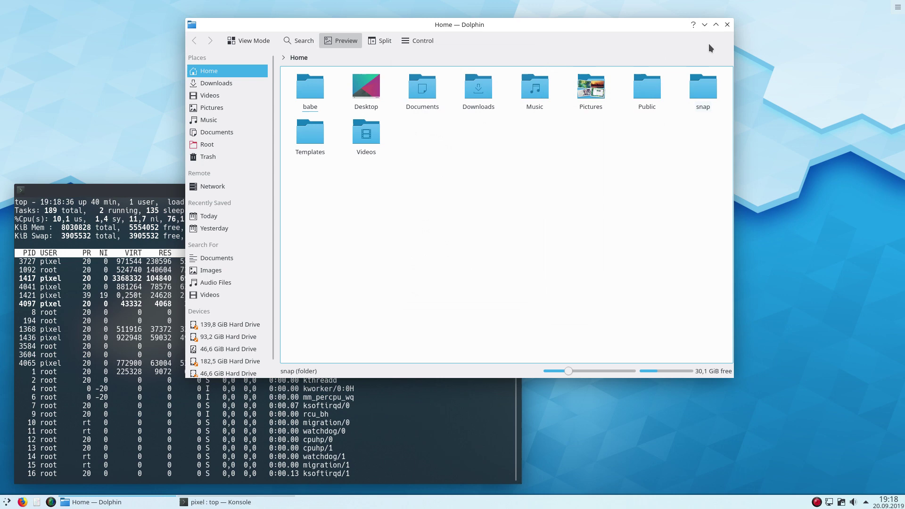
# Step: Close the Dolphin window and minimize Konsole to clear the desktop
pyautogui.click(727, 25)
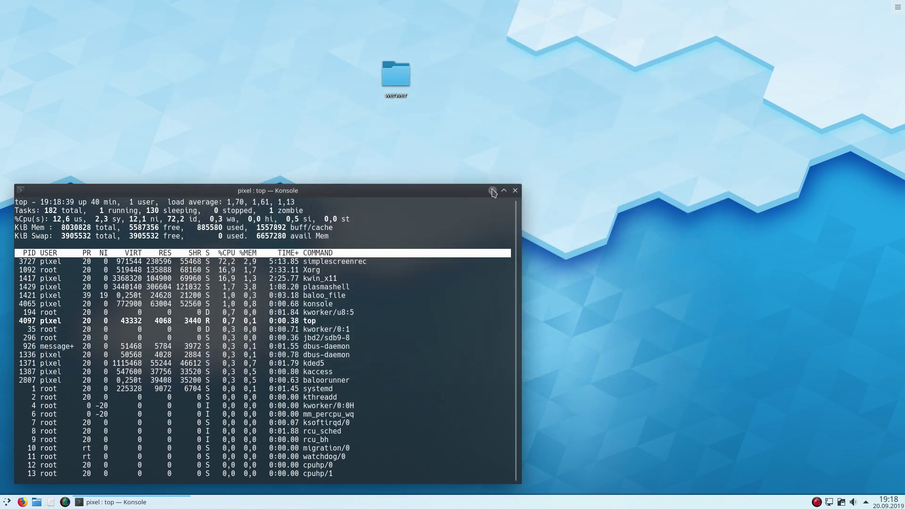
pyautogui.click(492, 191)
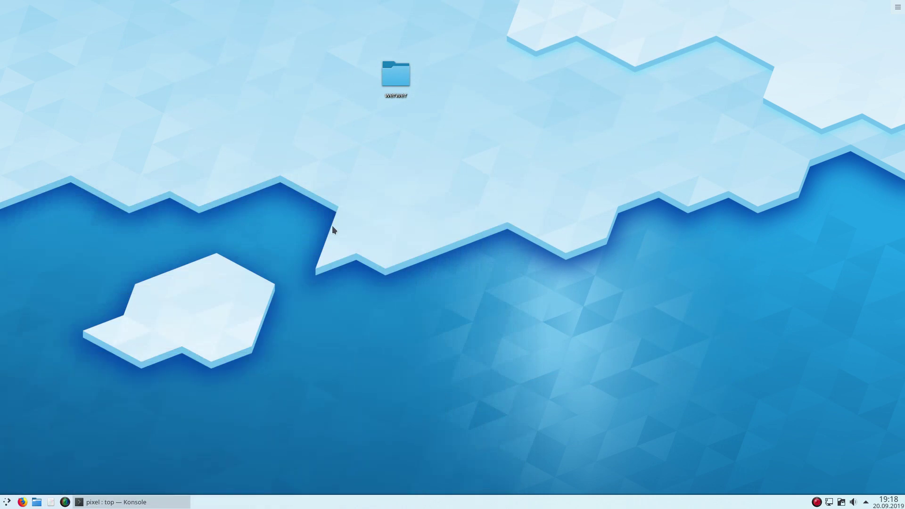
# Step: Examine the application launcher's Development category and its Computer, History and Leave sections, and close the launcher
pyautogui.click(7, 502)
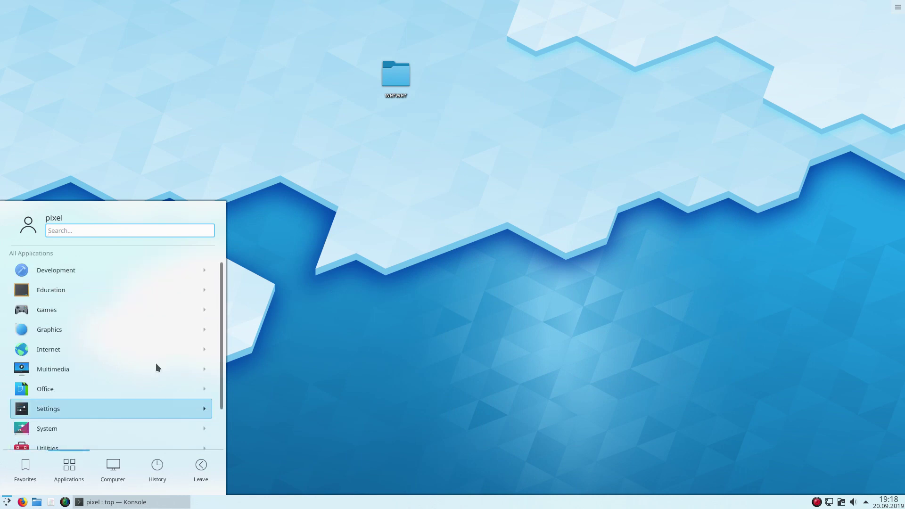
pyautogui.click(179, 273)
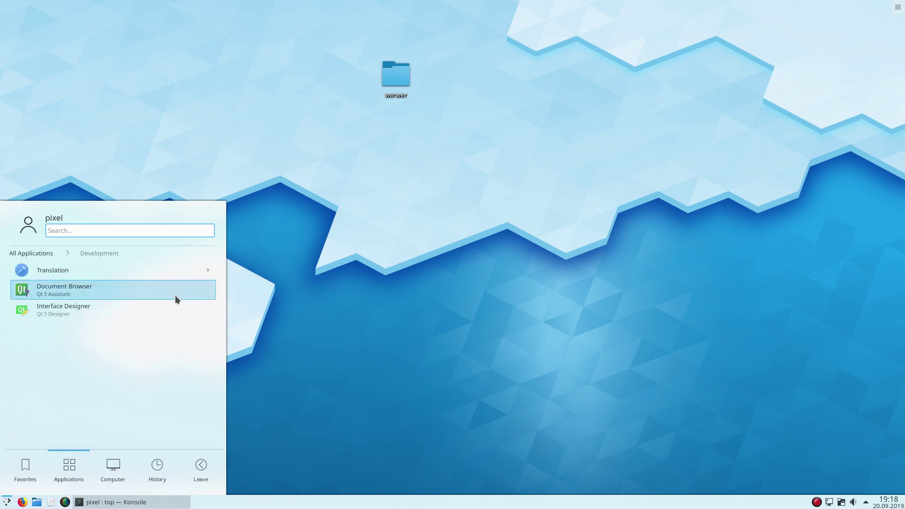
pyautogui.click(103, 465)
pyautogui.scroll(-5, 175, 334)
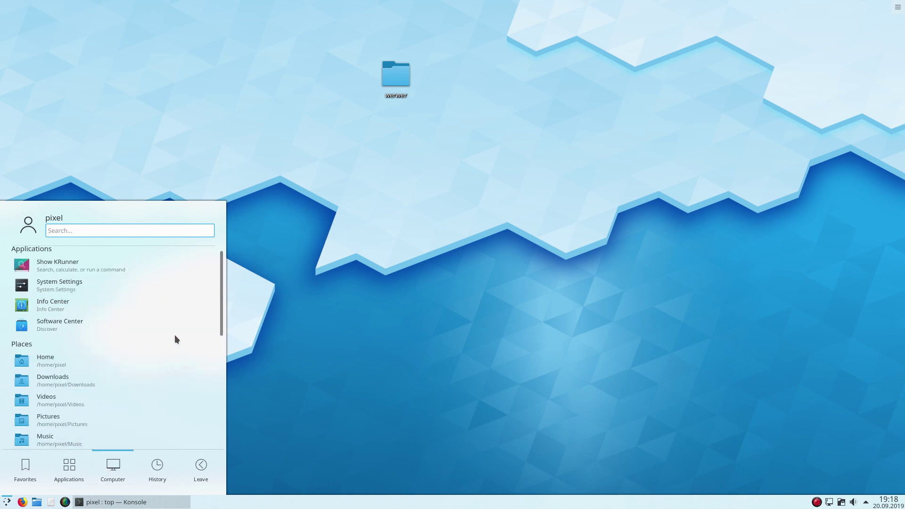
pyautogui.scroll(-2, 180, 332)
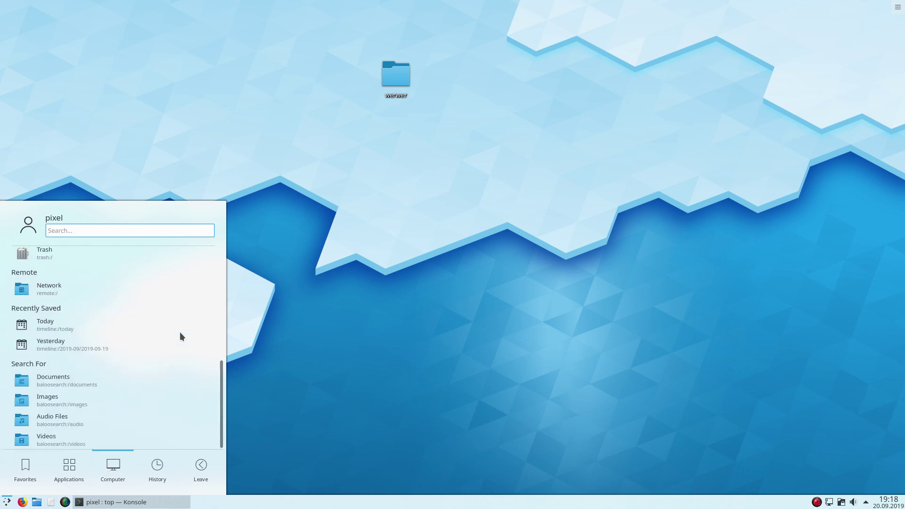
pyautogui.scroll(4, 180, 331)
pyautogui.click(158, 467)
pyautogui.scroll(-5, 191, 360)
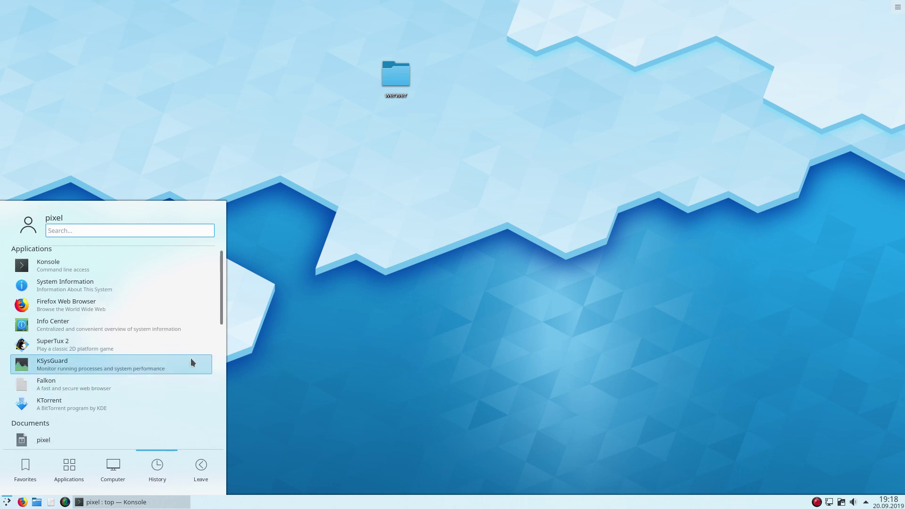
pyautogui.click(203, 465)
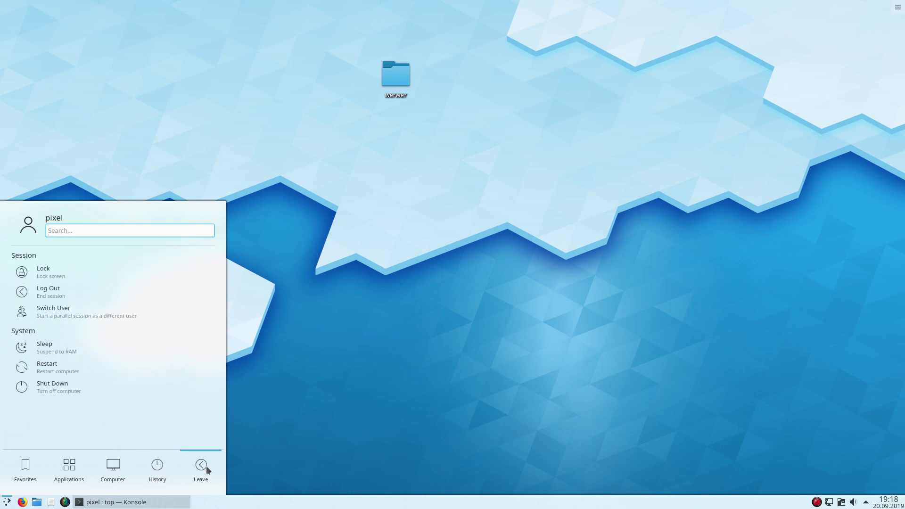
pyautogui.click(305, 343)
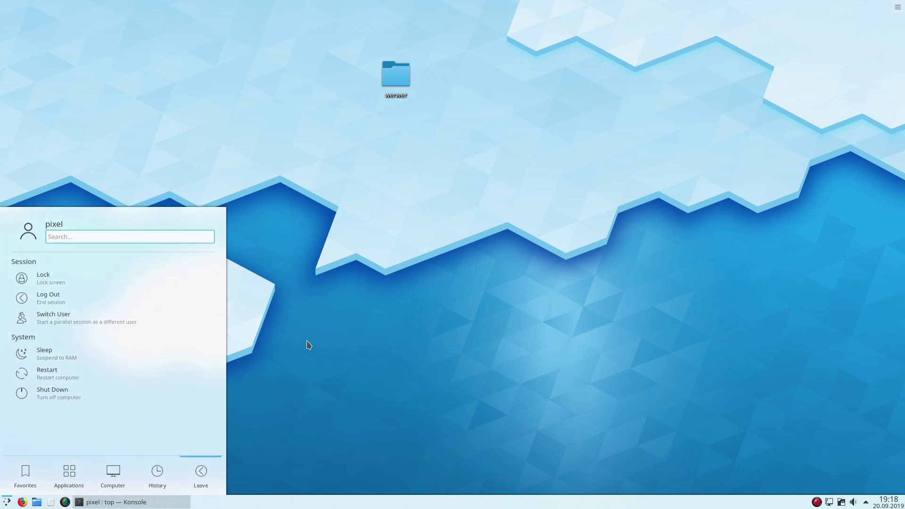
# Step: Set the Line Out volume to 65% and view the device volume levels, closing the volume controls after the check
pyautogui.rightClick(343, 501)
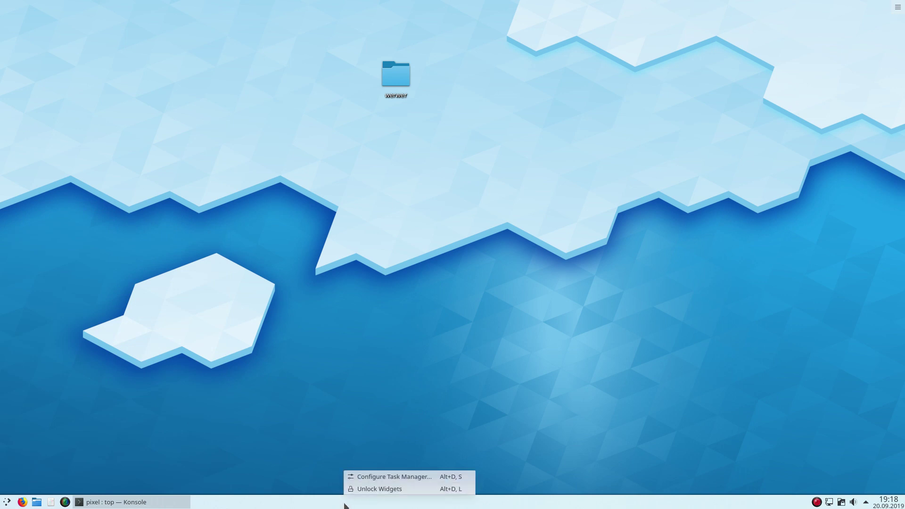
pyautogui.click(736, 464)
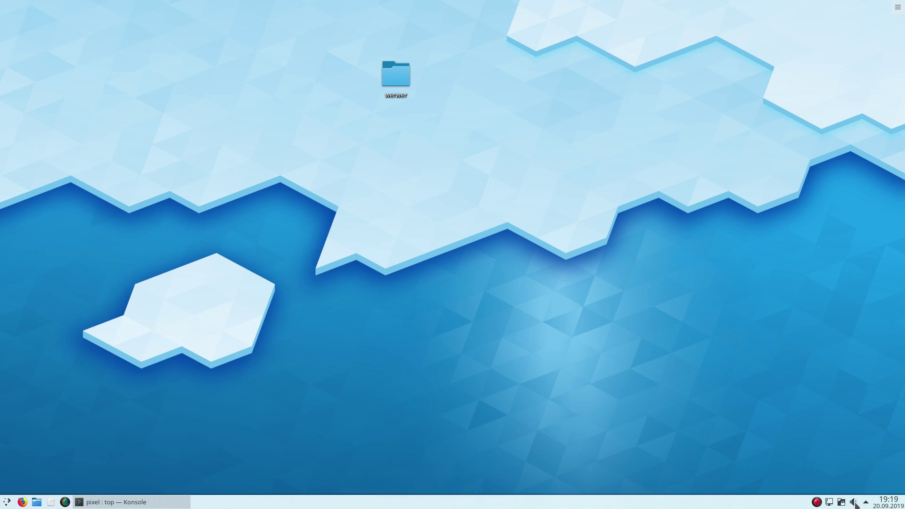
pyautogui.scroll(-3, 855, 503)
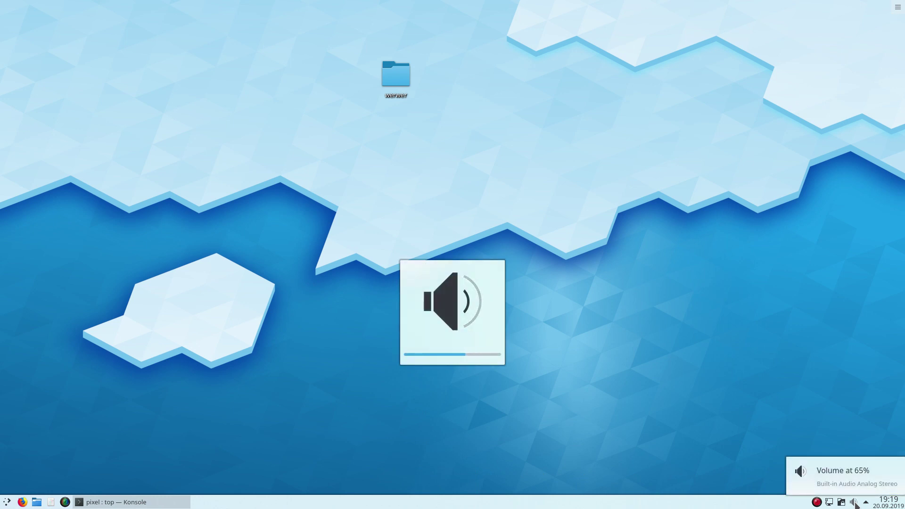
pyautogui.click(854, 502)
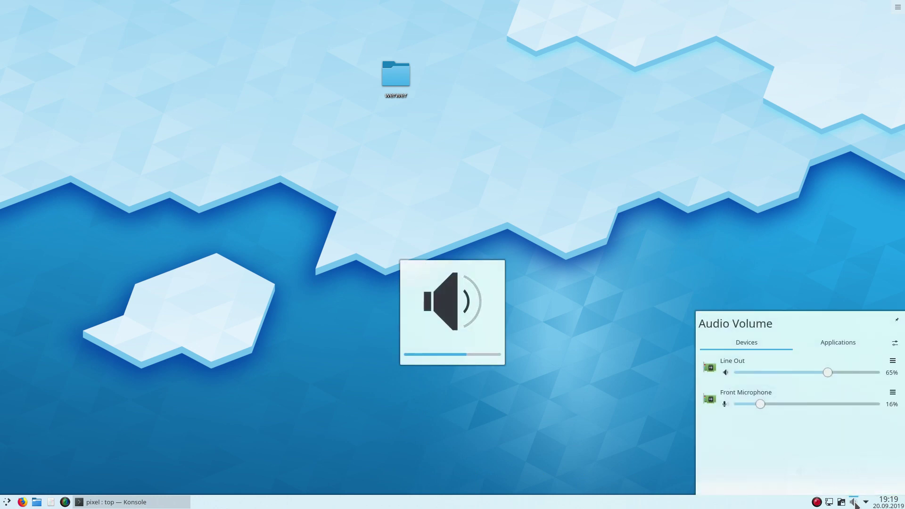
pyautogui.click(601, 390)
# Step: View the Task Manager's Appearance settings and dismiss them without changing anything
pyautogui.rightClick(636, 502)
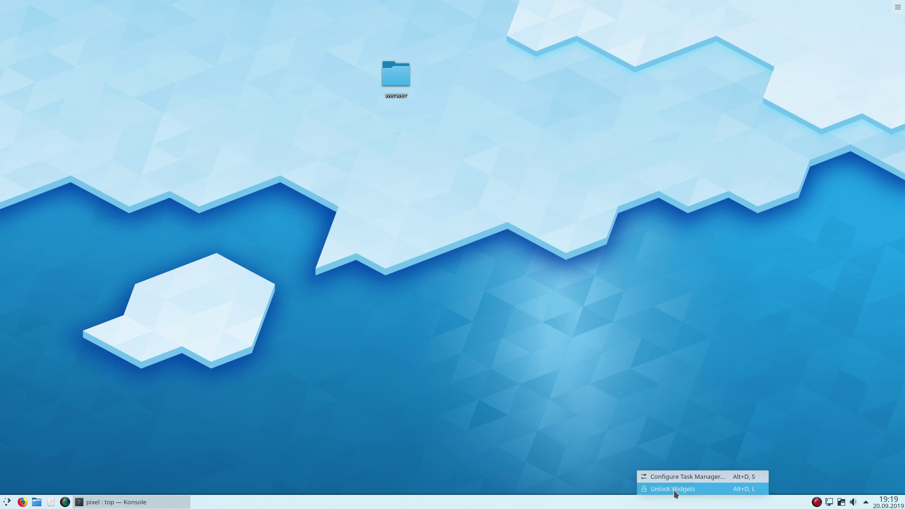
pyautogui.click(707, 477)
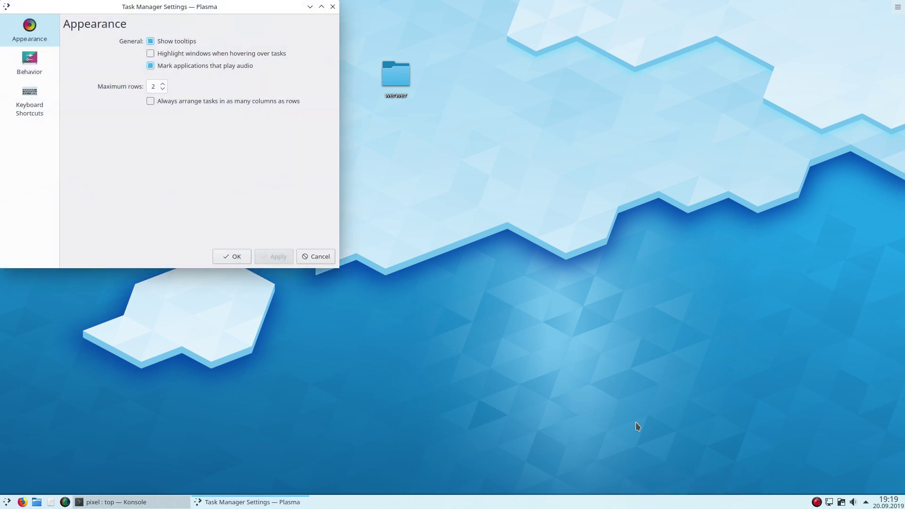
pyautogui.click(319, 256)
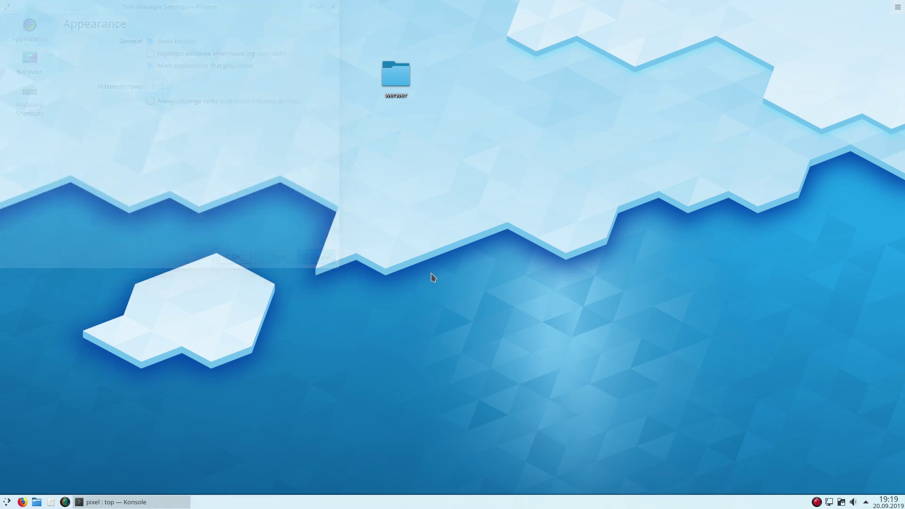
# Step: Unlock the desktop widgets and open the panel's configuration controls
pyautogui.rightClick(693, 503)
pyautogui.click(727, 488)
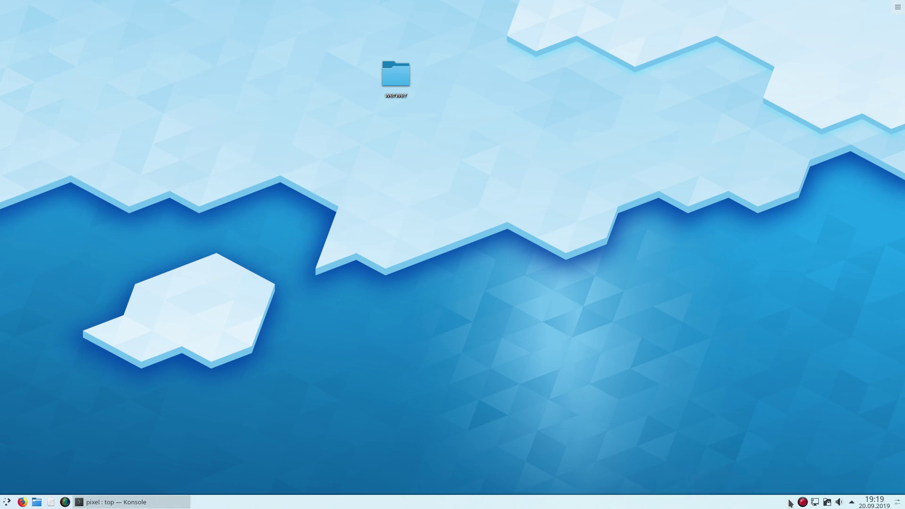
pyautogui.moveTo(897, 501)
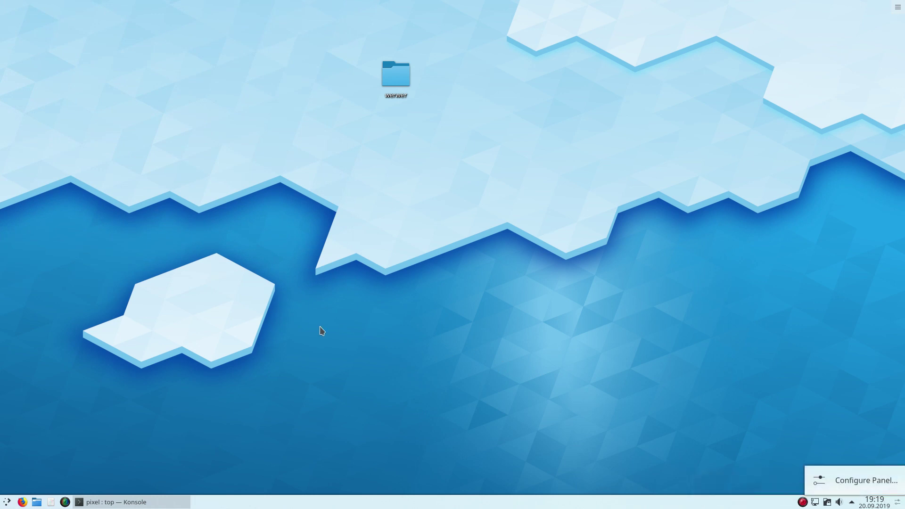
pyautogui.click(896, 503)
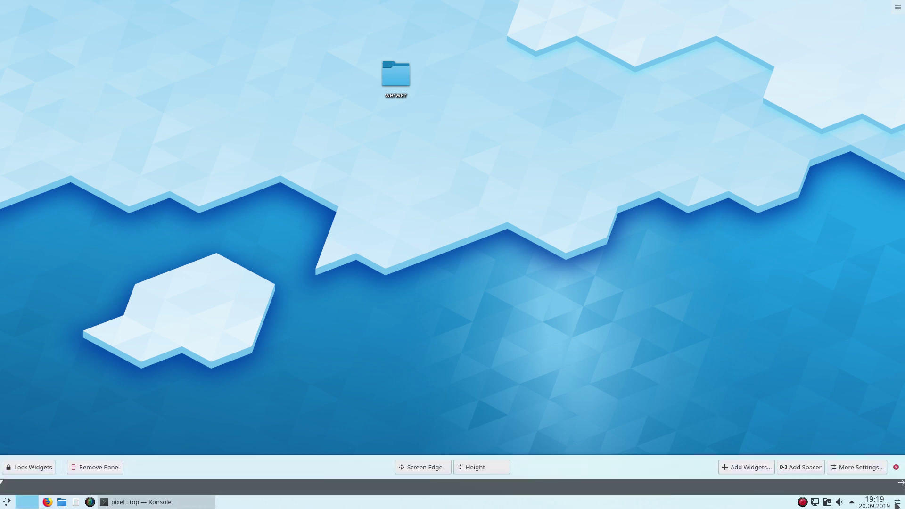
# Step: Dock the panel vertically along the left screen edge, make it wider, and finish the panel configuration
pyautogui.moveTo(427, 466); pyautogui.dragTo(12, 287)
pyautogui.moveTo(51, 245)
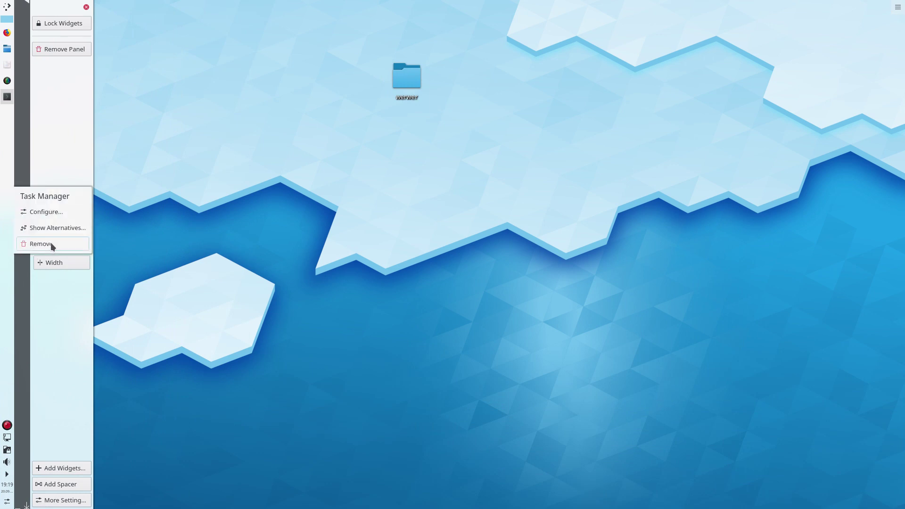
pyautogui.moveTo(76, 264)
pyautogui.mouseDown()
pyautogui.moveTo(101, 265)
pyautogui.moveTo(86, 267)
pyautogui.mouseUp()
pyautogui.click(182, 247)
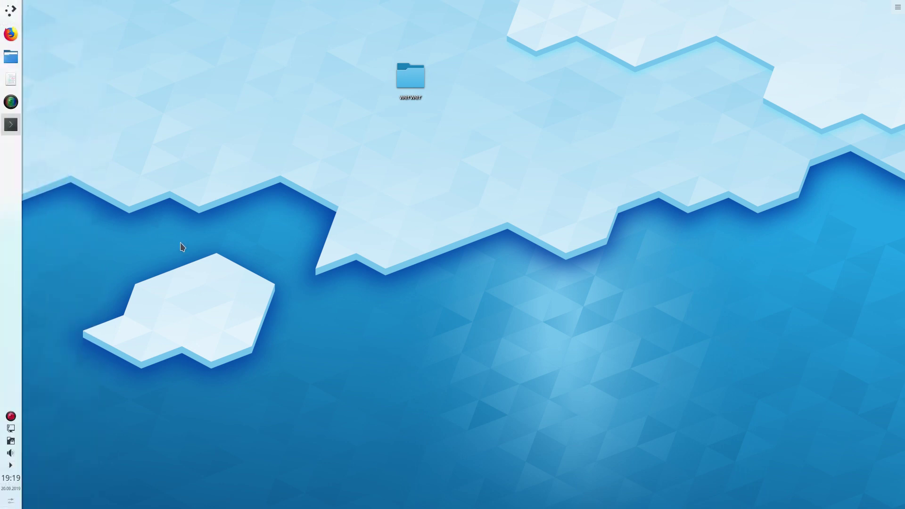
# Step: View the application launcher's Computer section in the vertical panel layout and close the launcher
pyautogui.click(4, 8)
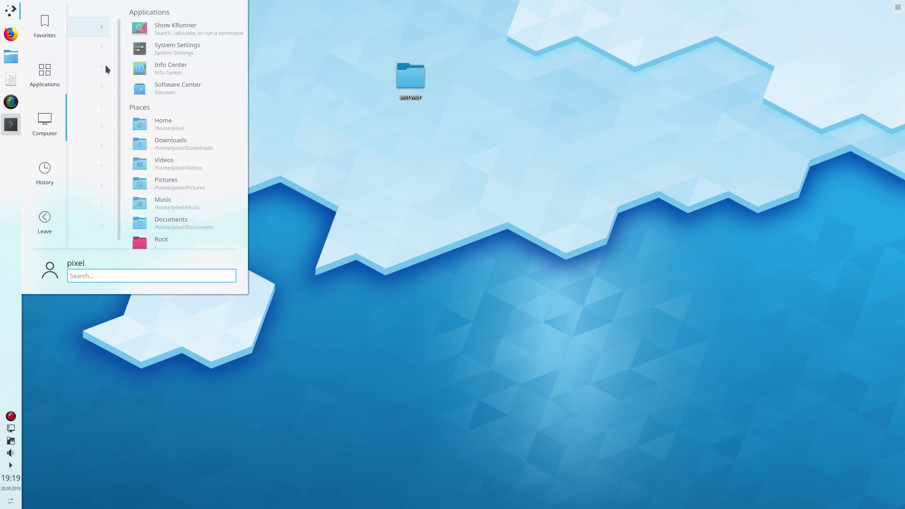
pyautogui.click(293, 160)
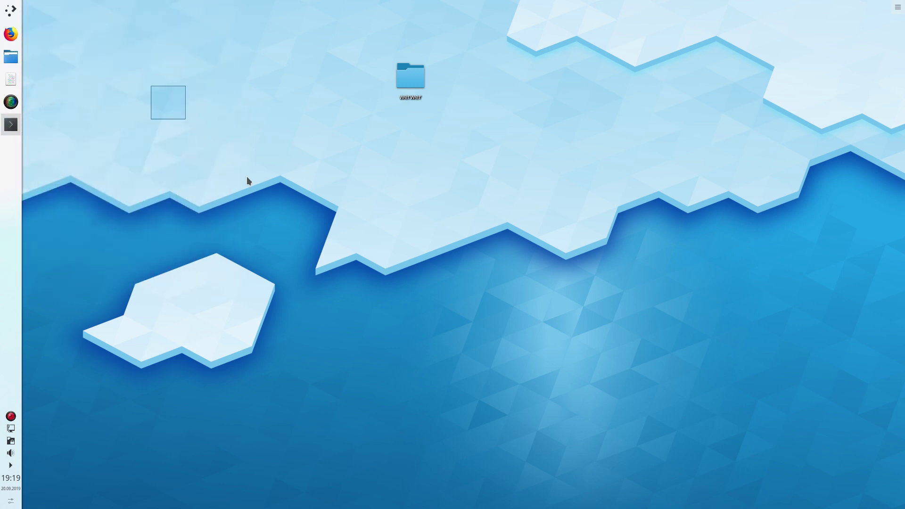